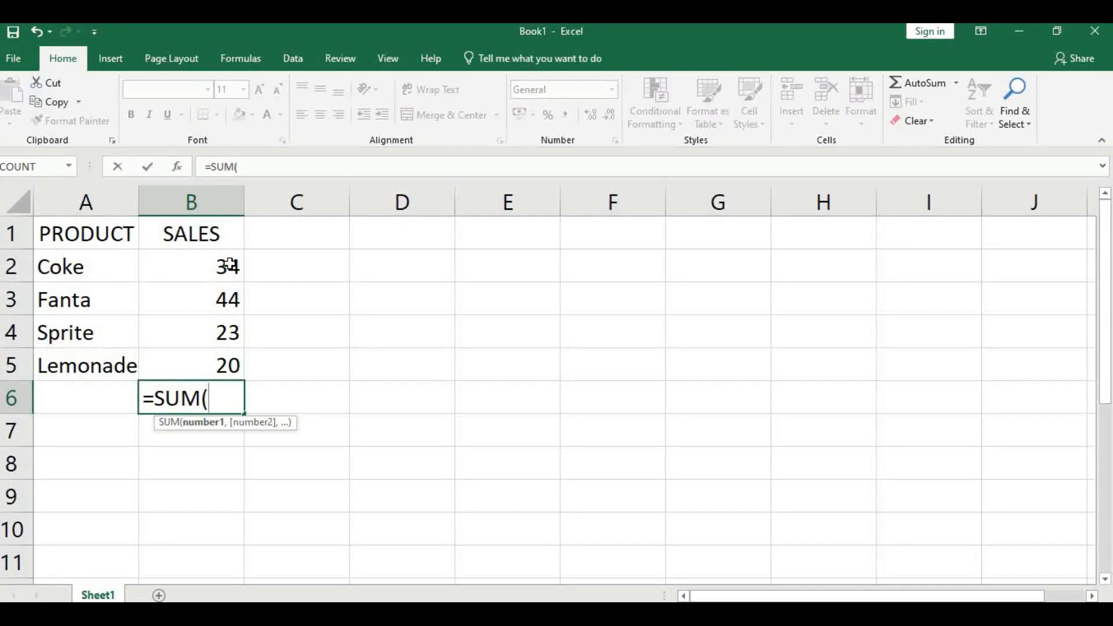
# Complete the SUM formula in cell B6 so that it totals the sales in B2:B5
pyautogui.moveTo(230, 265); pyautogui.dragTo(206, 357)
pyautogui.press('Return')
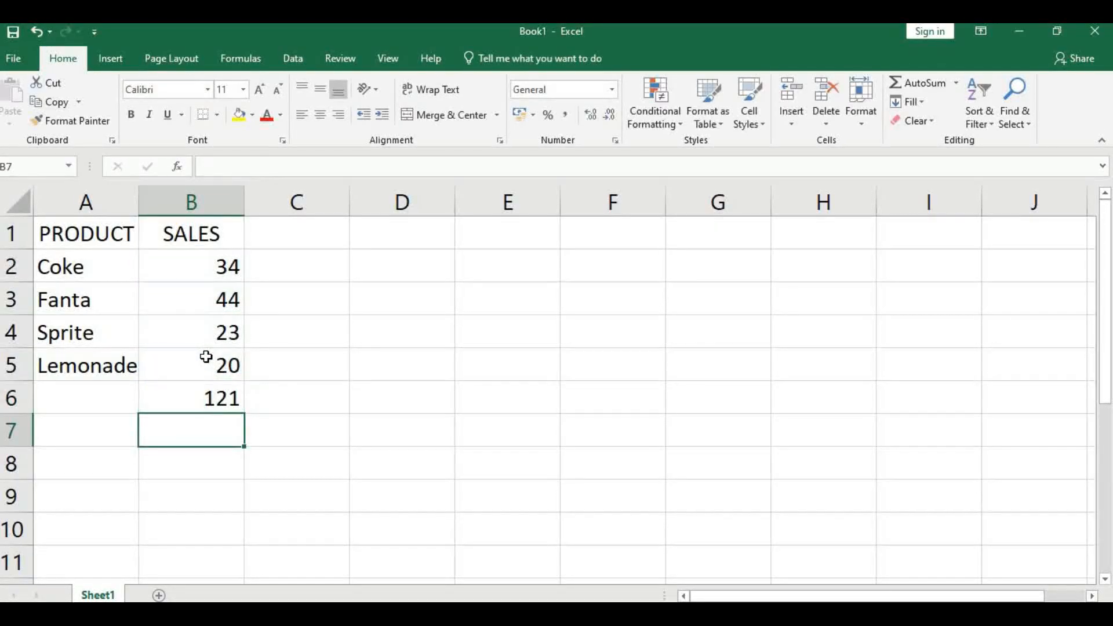
# Clear cell B6 and total the sales range B2:B5 there again with AutoSum
pyautogui.click(218, 404)
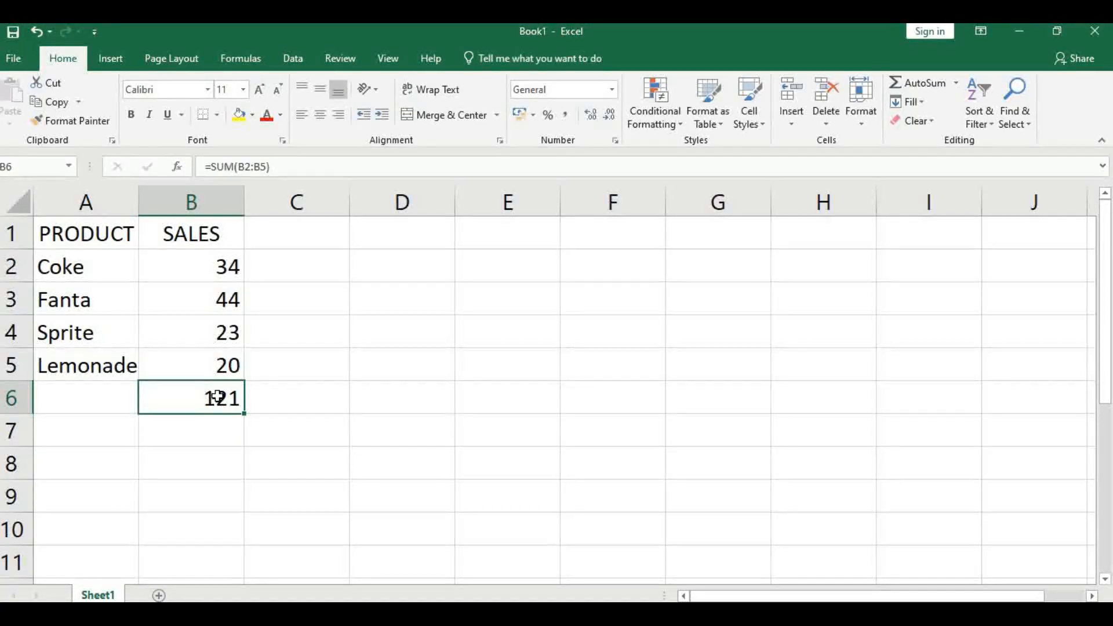
pyautogui.press('Delete')
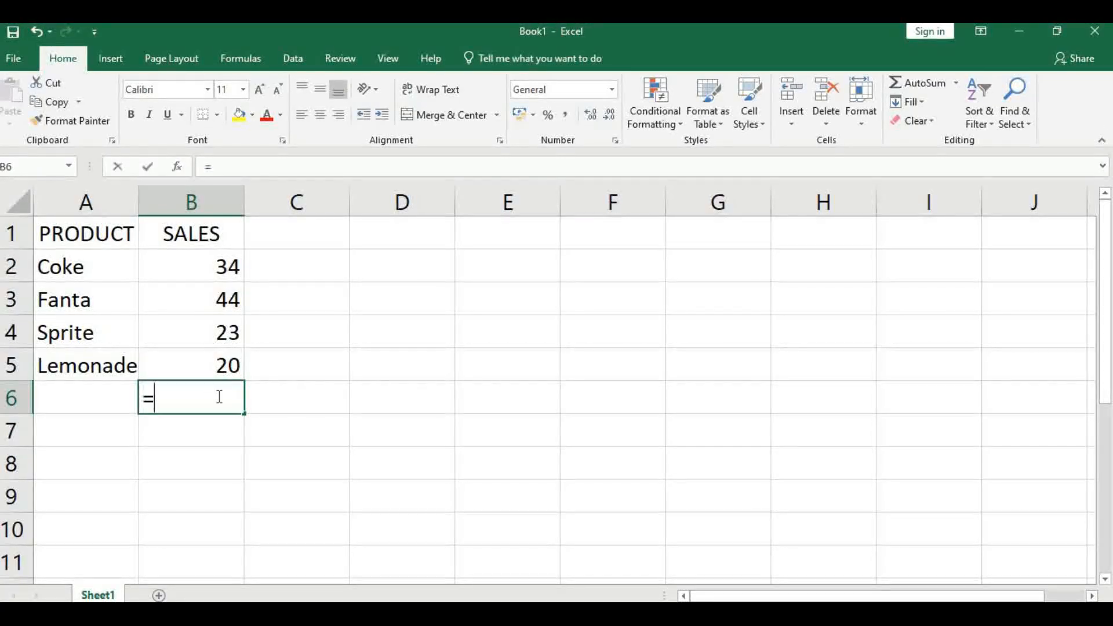
pyautogui.write('=')
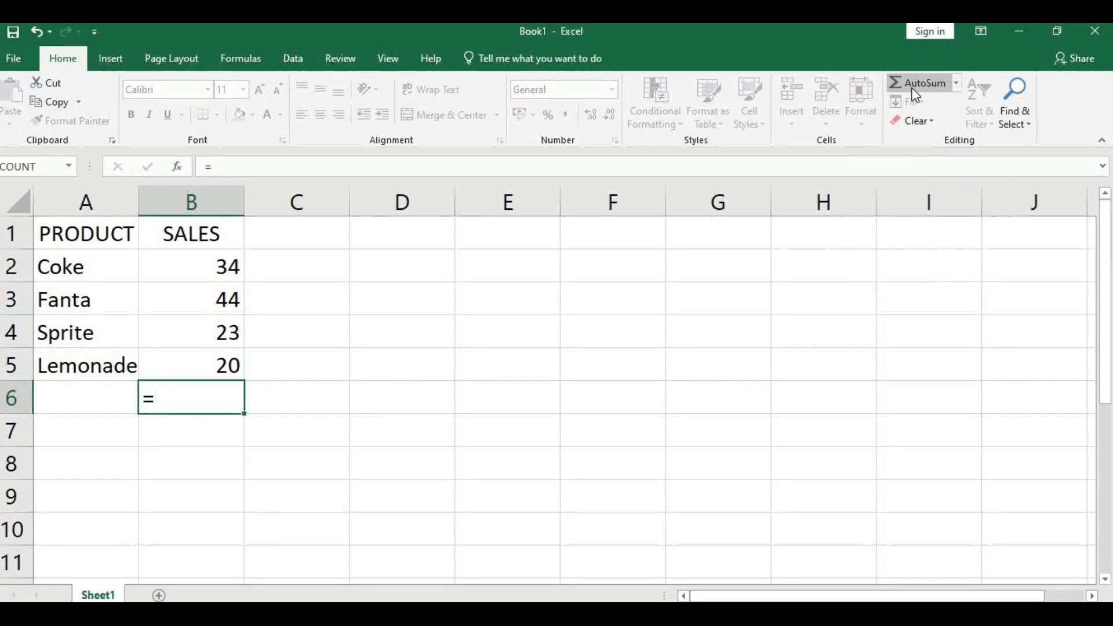
pyautogui.click(915, 95)
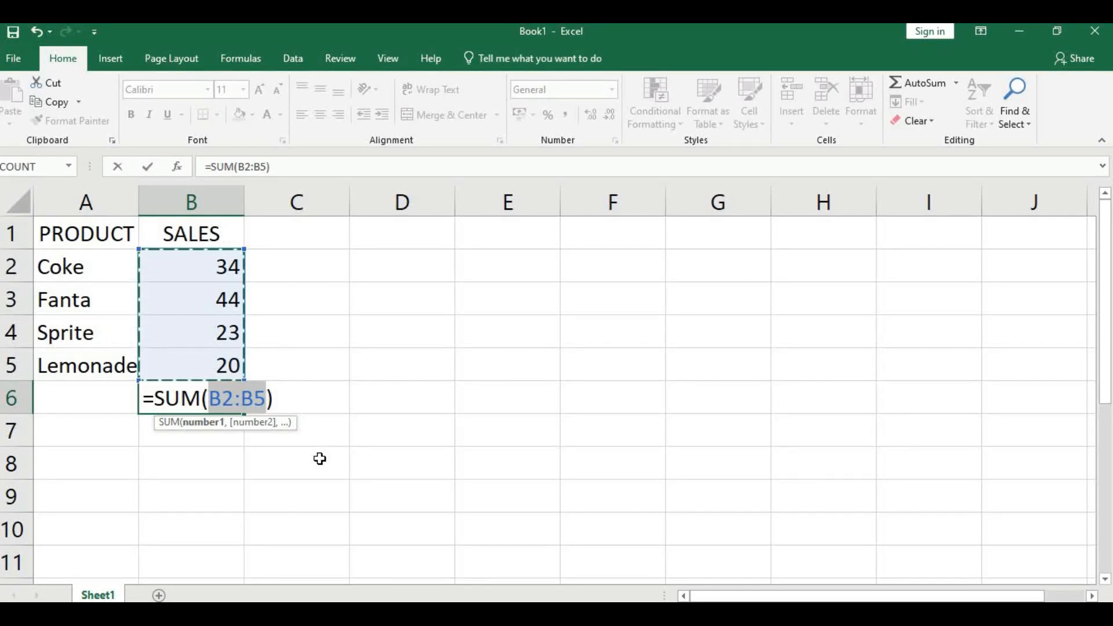
pyautogui.press('Return')
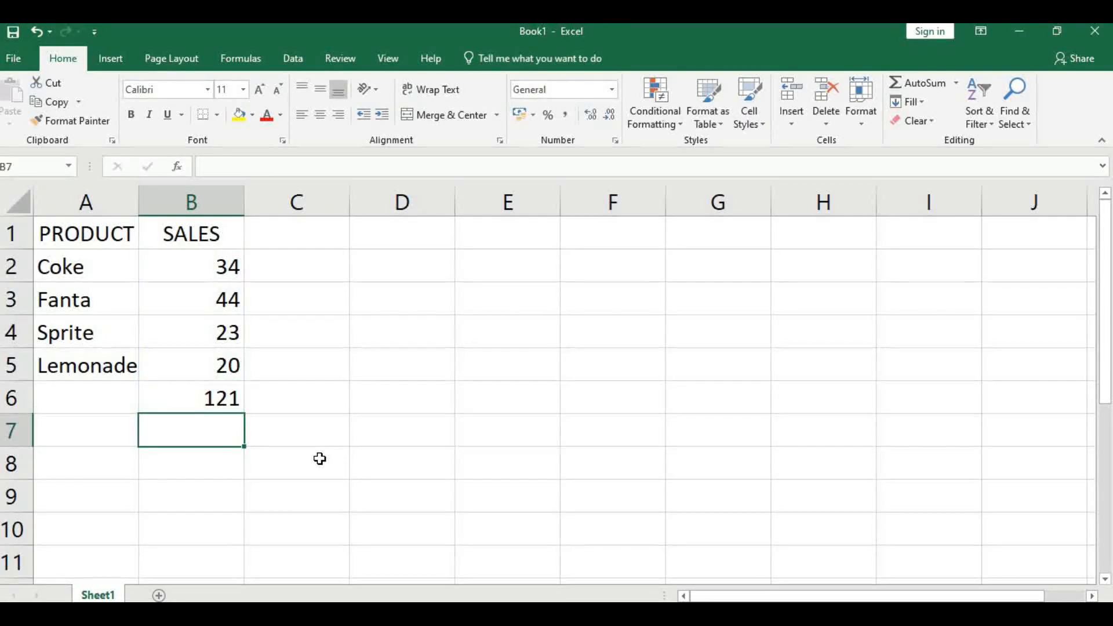
# Replace the total in cell B6 with the formula =AVERAGE(B2:B5) to average the sales
pyautogui.press('Up')
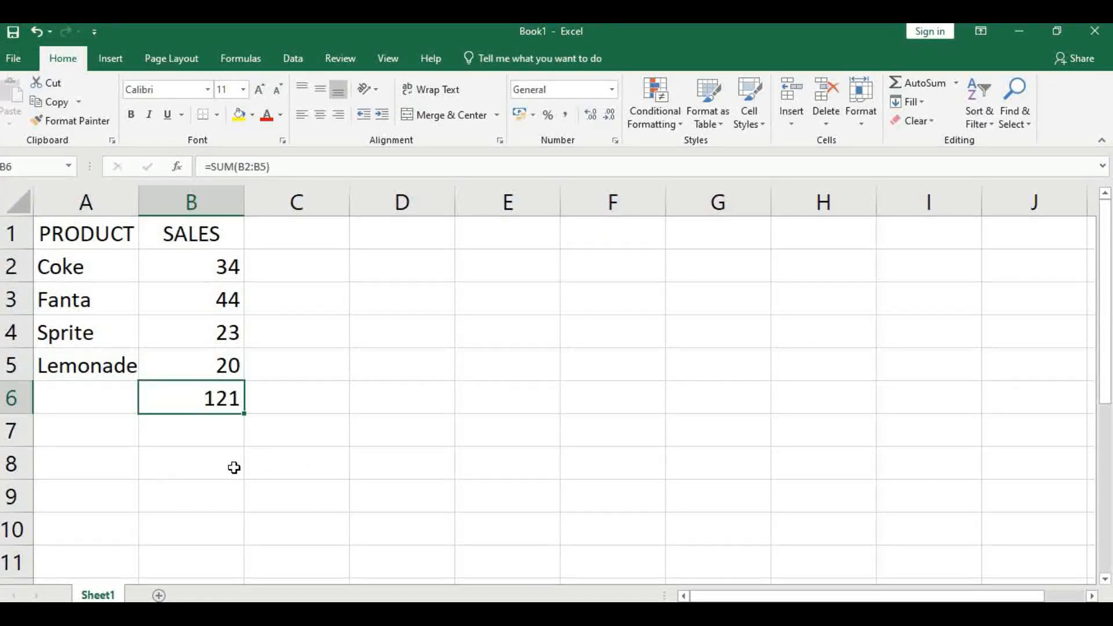
pyautogui.write('=')
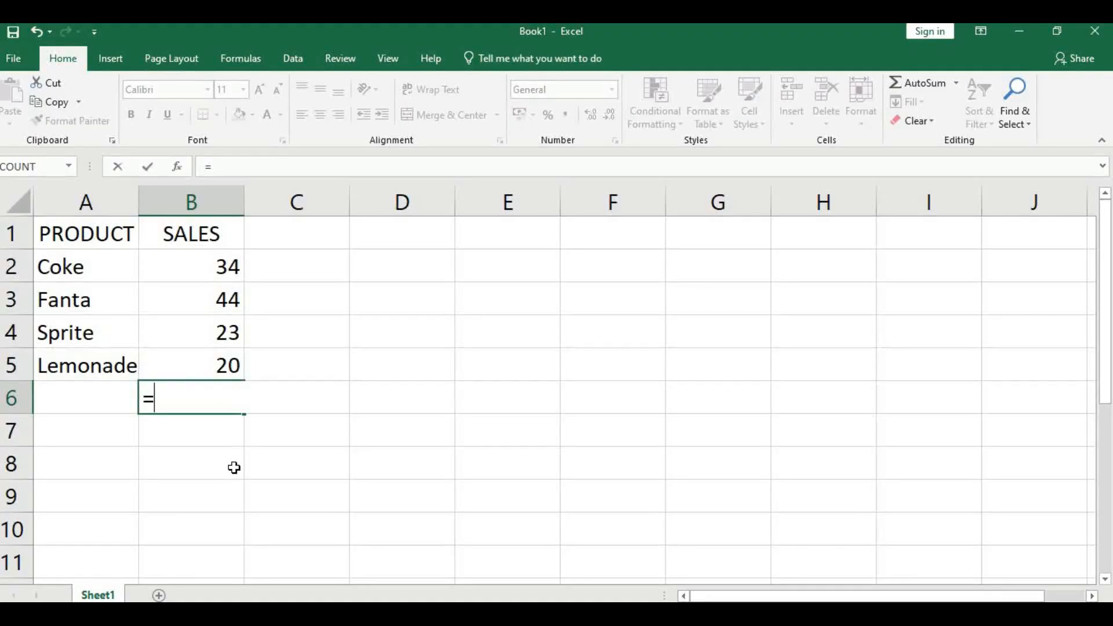
pyautogui.write('AV')
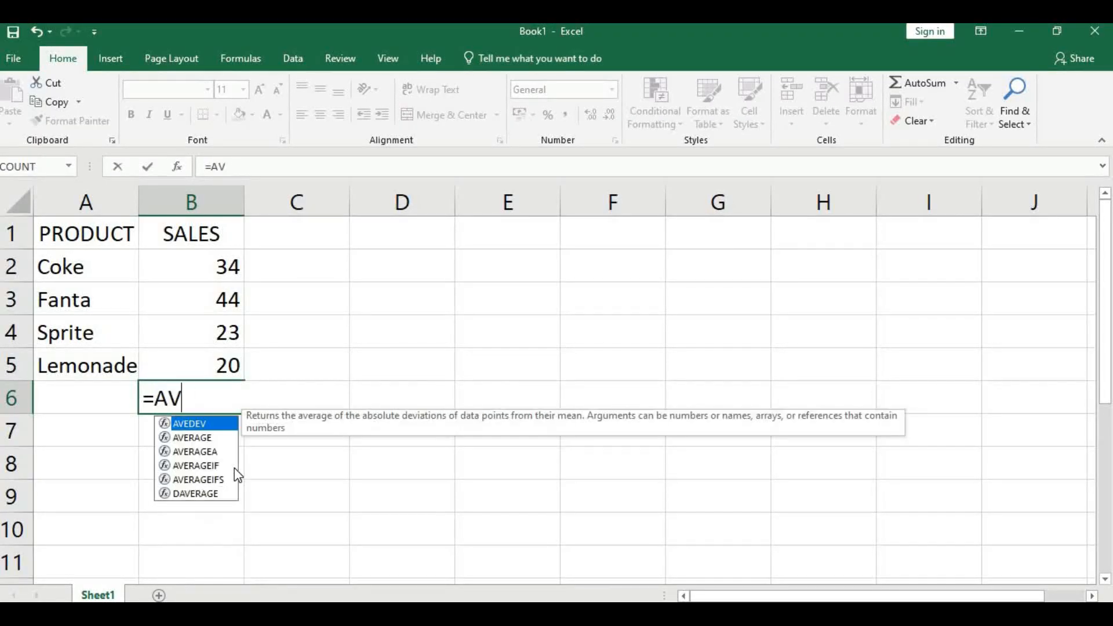
pyautogui.write('ERAGE(')
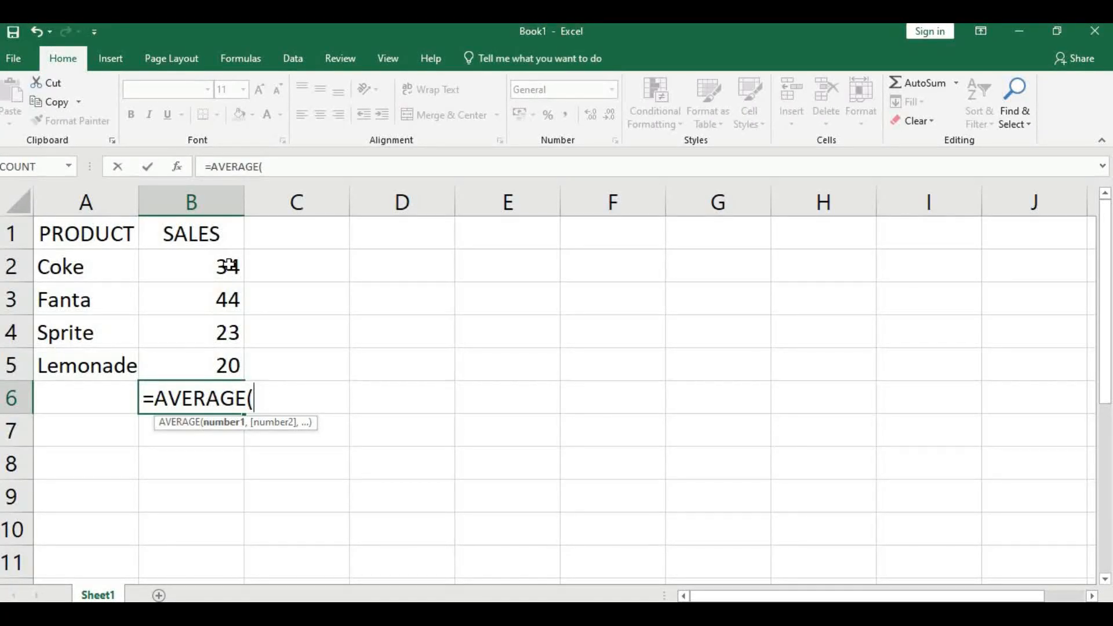
pyautogui.moveTo(230, 266); pyautogui.dragTo(220, 358)
pyautogui.press('Return')
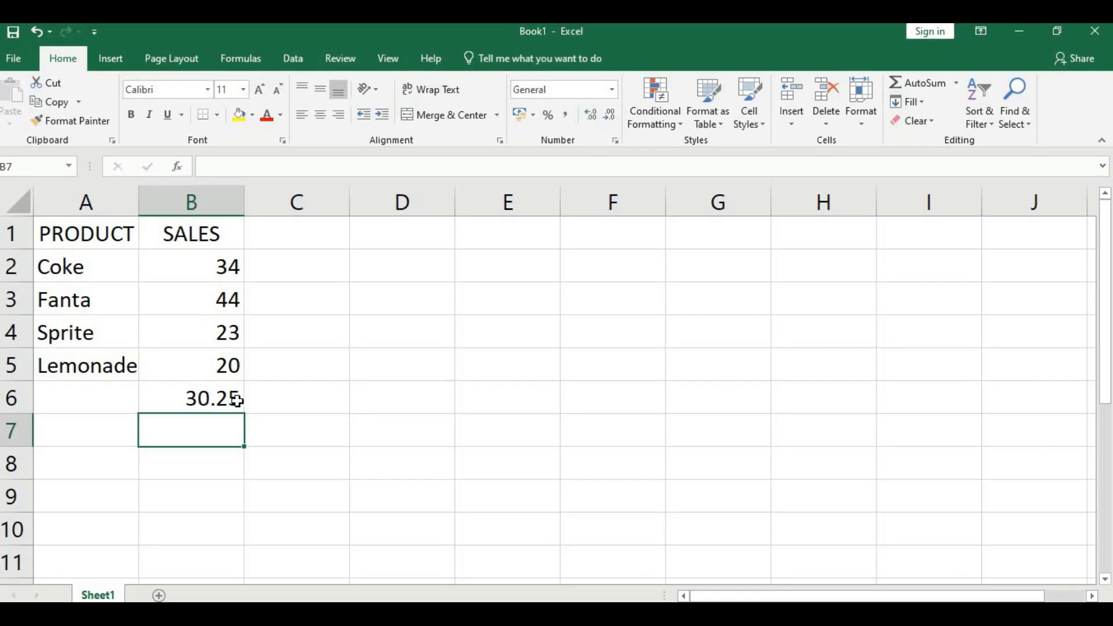
# Replace the average in cell B6 with the formula =MIN(B2:B5) to find the lowest sales value
pyautogui.click(201, 386)
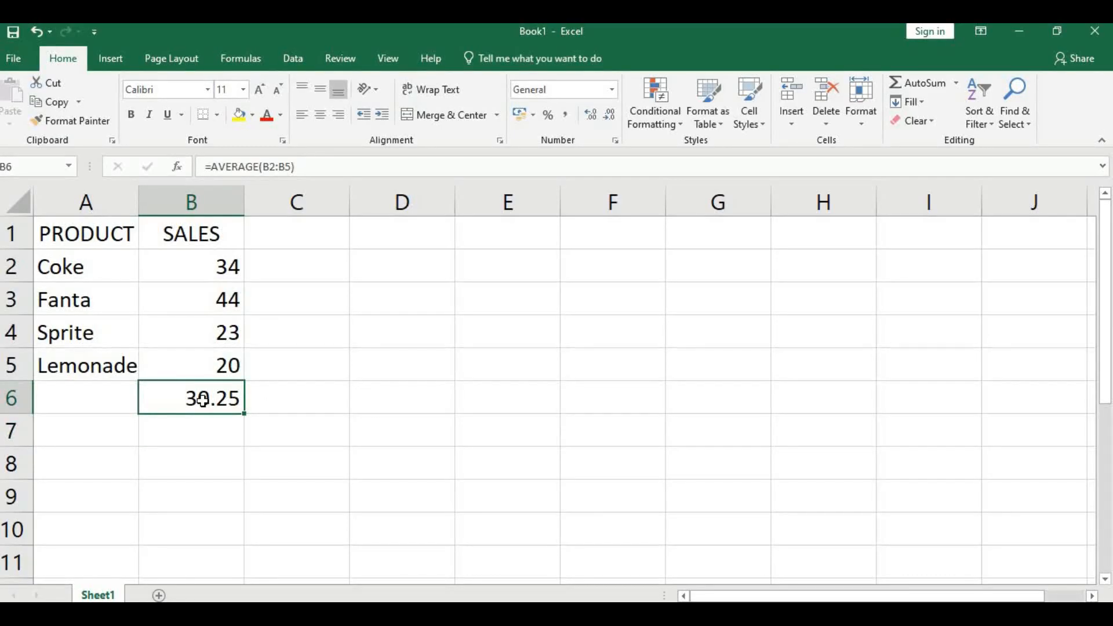
pyautogui.write('=')
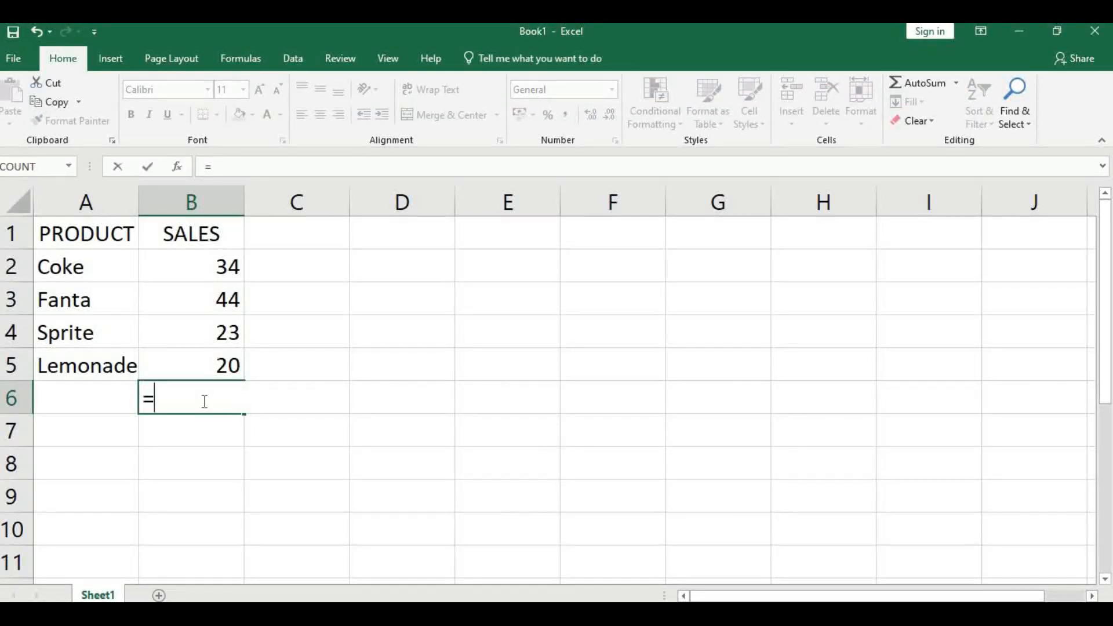
pyautogui.write('MI')
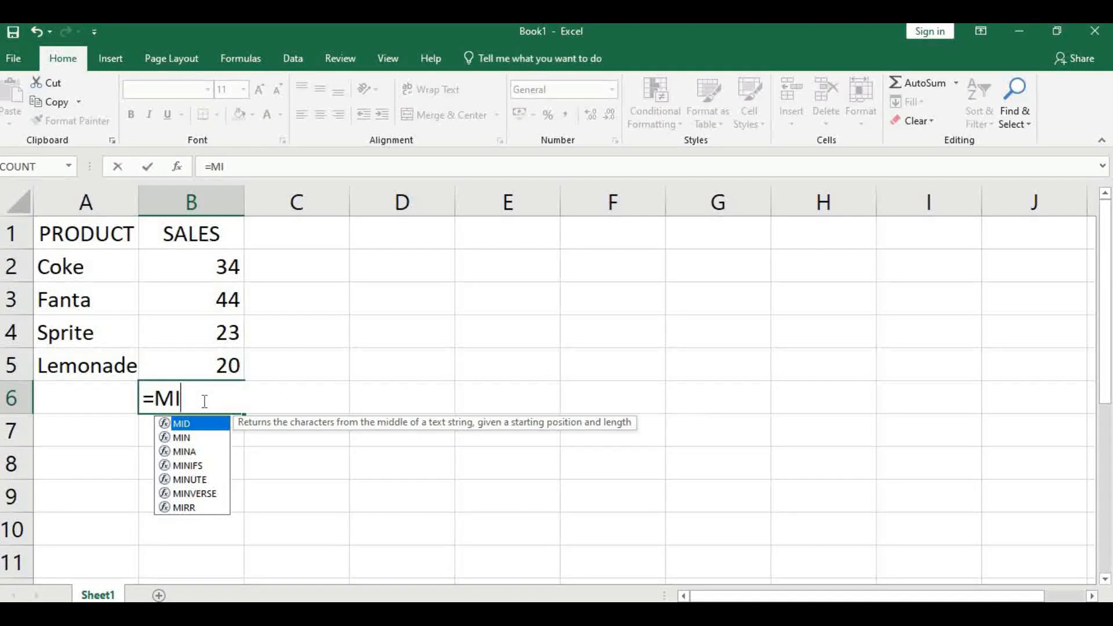
pyautogui.write('N(')
pyautogui.click(230, 246)
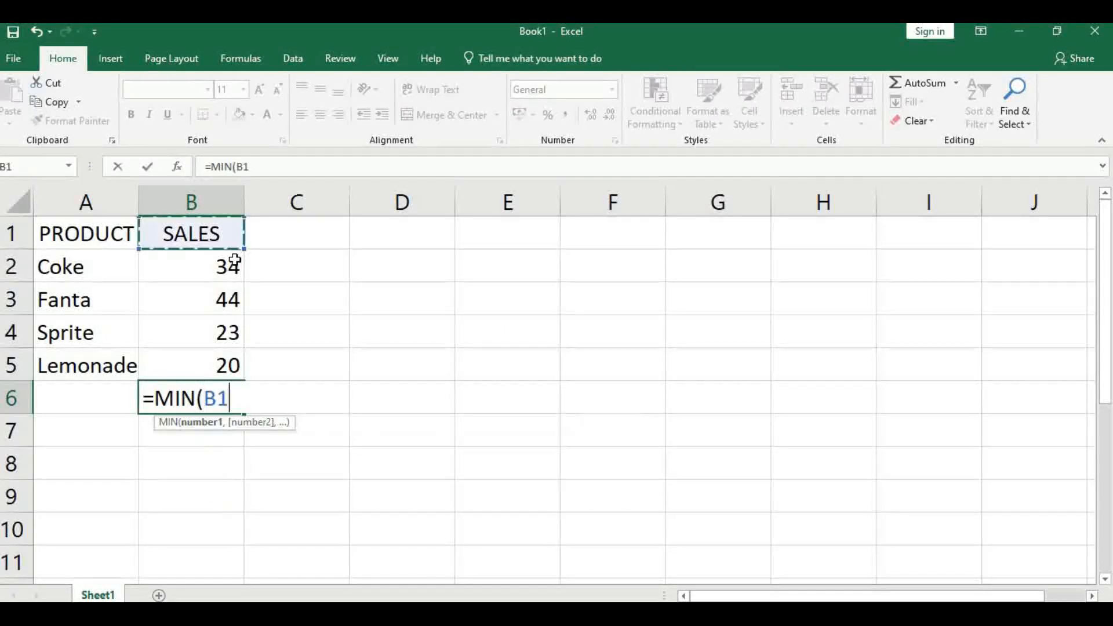
pyautogui.moveTo(230, 259); pyautogui.dragTo(218, 368)
pyautogui.press('Return')
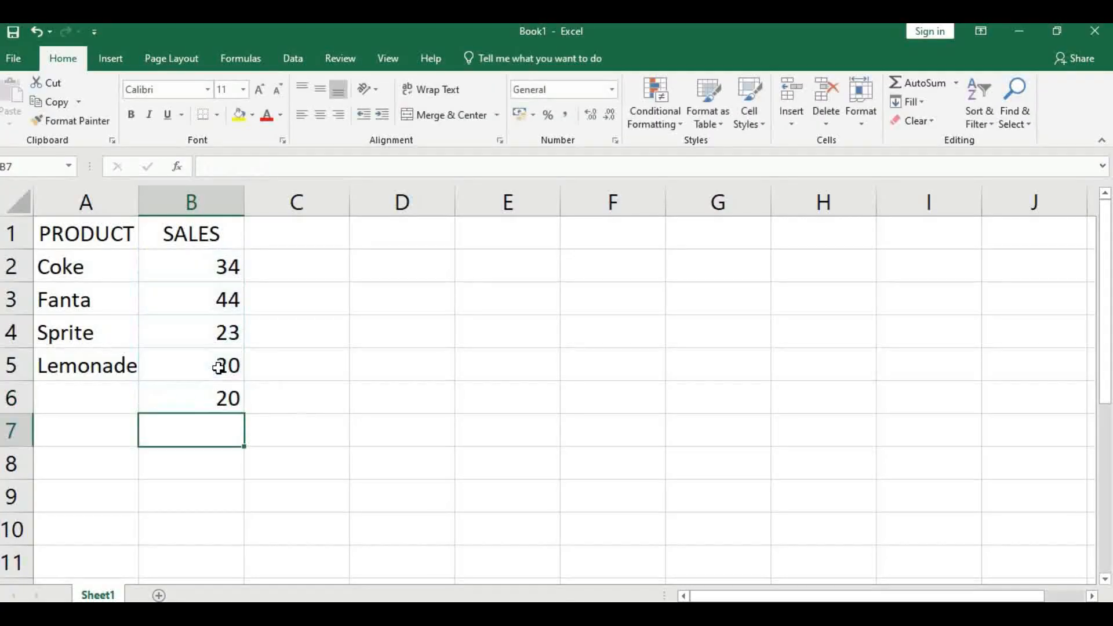
# Replace the minimum in cell B6 with the formula =MAX(B2:B5) to find the highest sales value
pyautogui.click(226, 399)
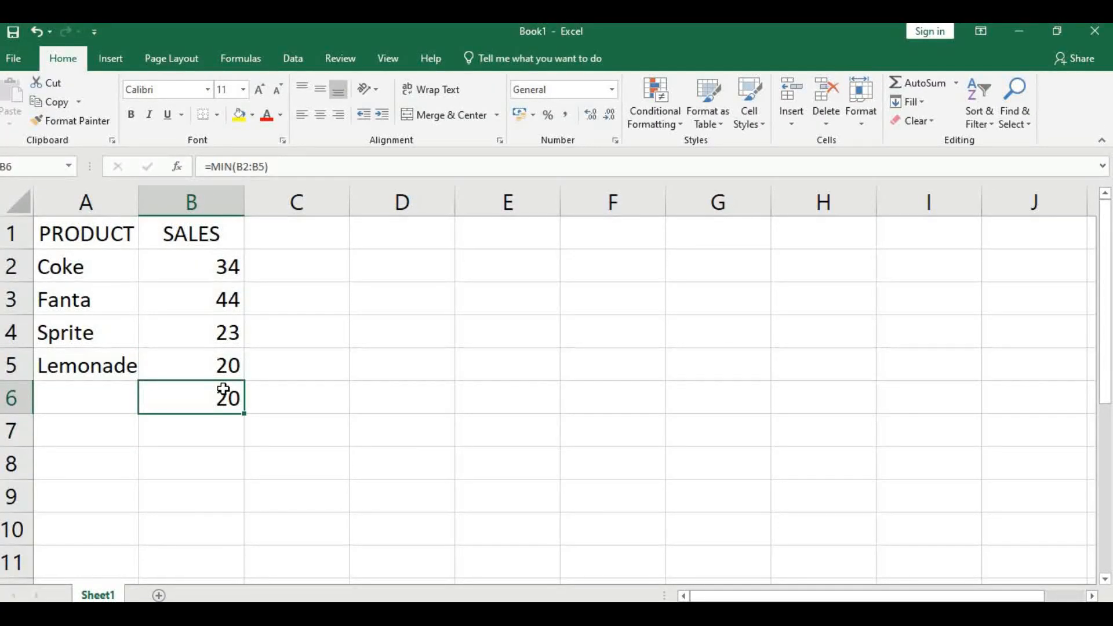
pyautogui.press('Return')
pyautogui.click(227, 404)
pyautogui.write('=')
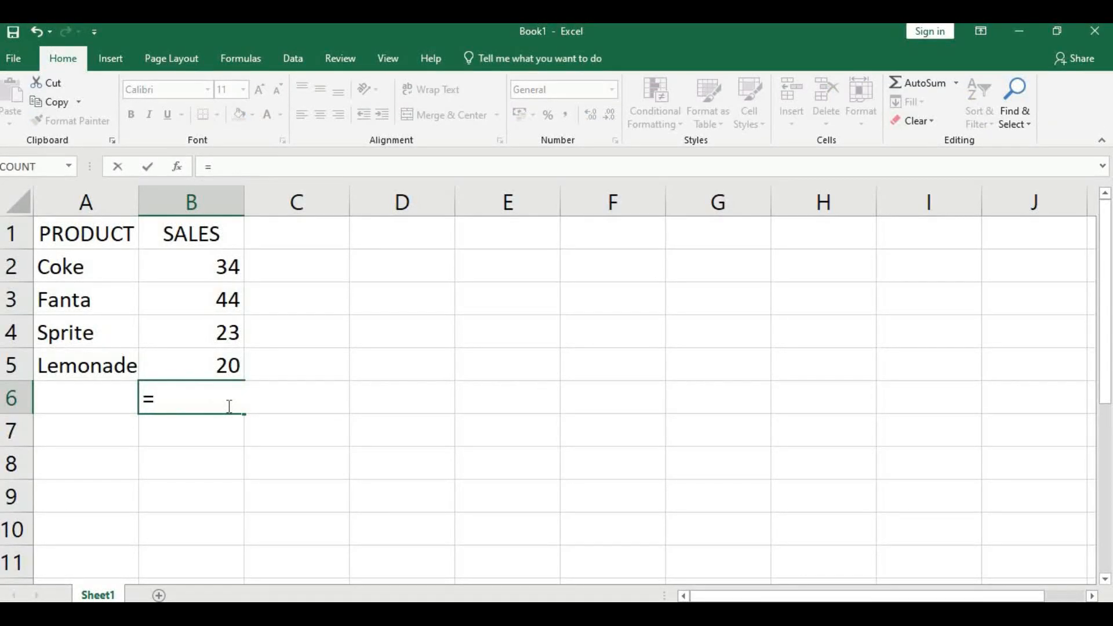
pyautogui.write('MAX(')
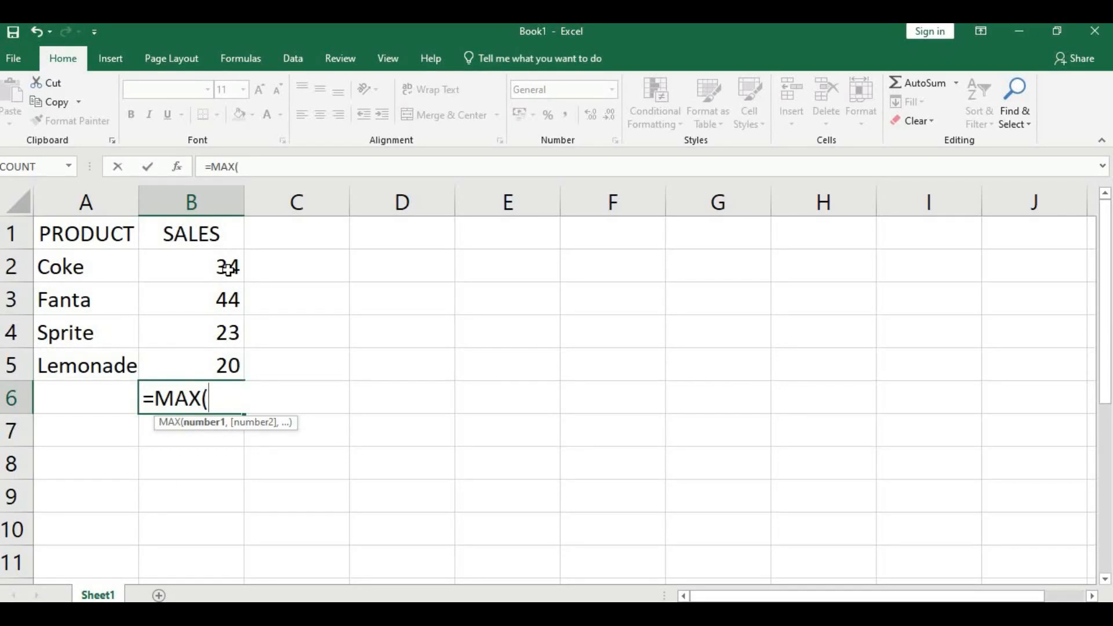
pyautogui.moveTo(228, 268); pyautogui.dragTo(230, 354)
pyautogui.press('Return')
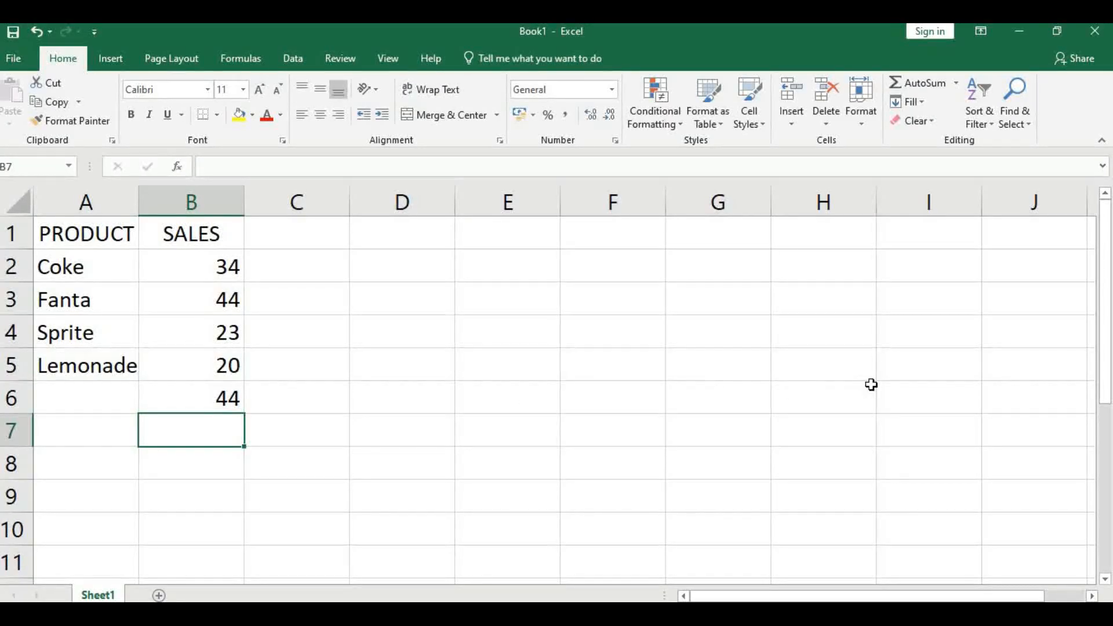
# Clear the formula from cell B6 and open the list of AutoSum functions
pyautogui.click(228, 398)
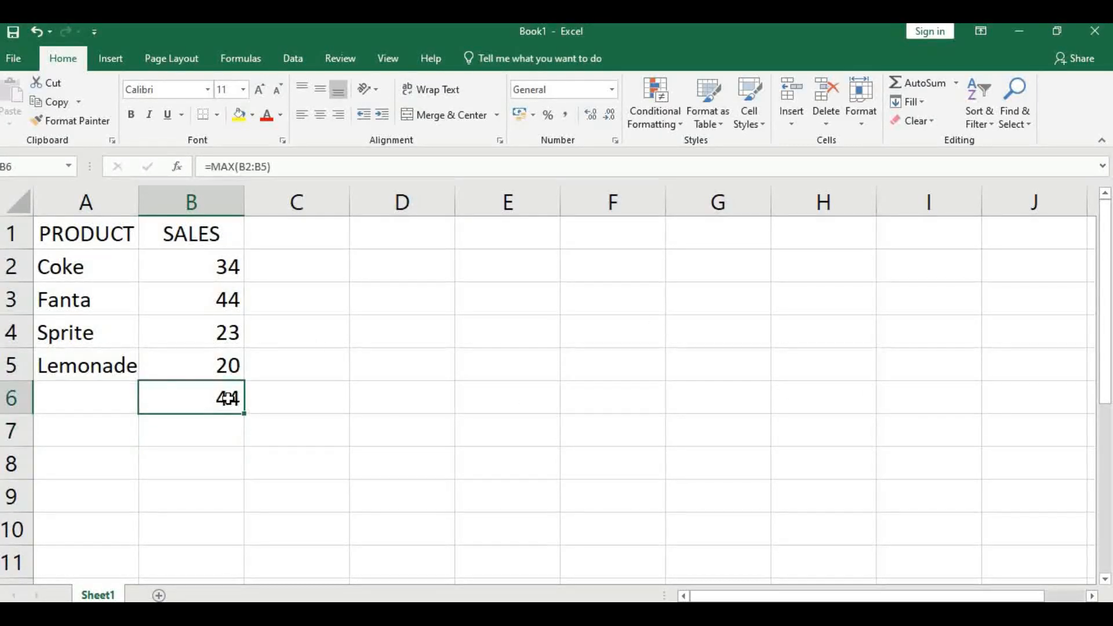
pyautogui.press('Delete')
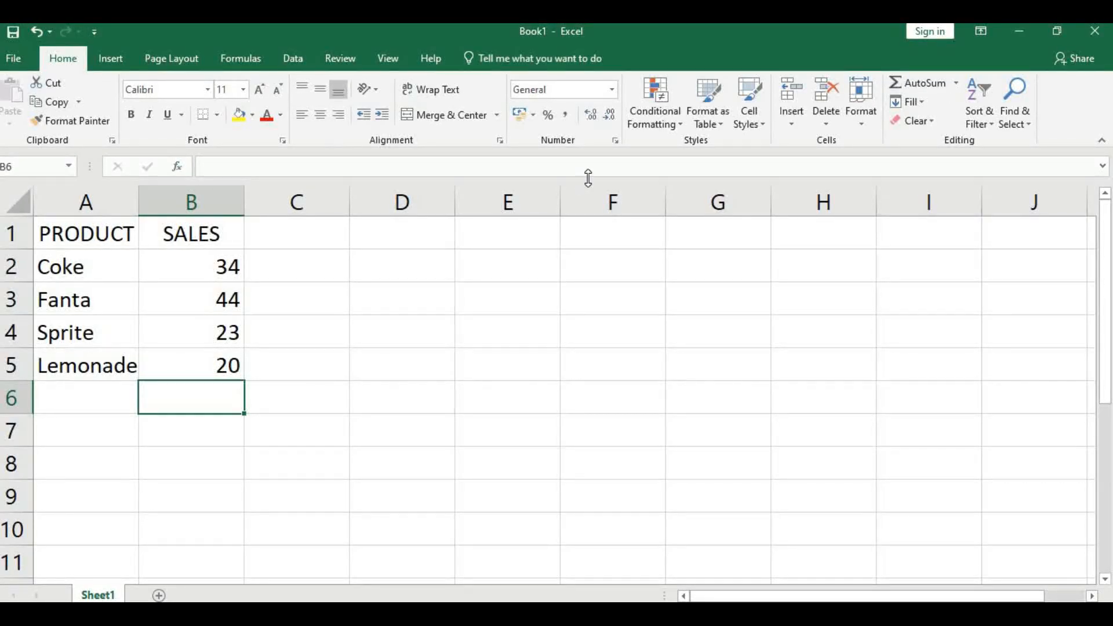
pyautogui.click(958, 86)
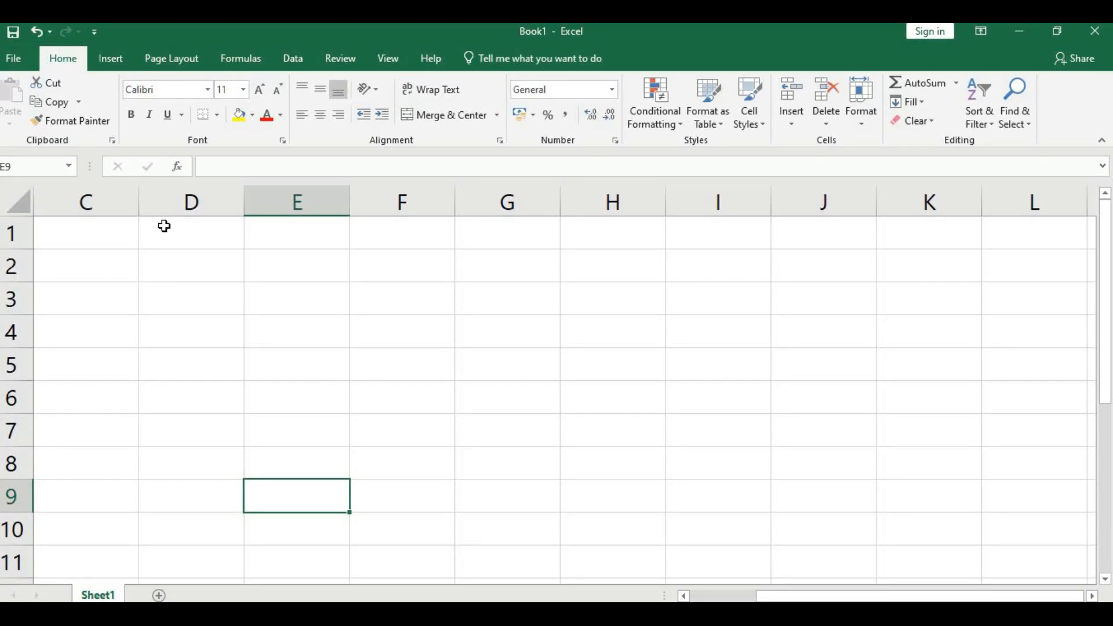
# Enter the text "Rap" in cell D2 and "heal" in cell E2 of the empty area
pyautogui.click(176, 267)
pyautogui.write('Rap')
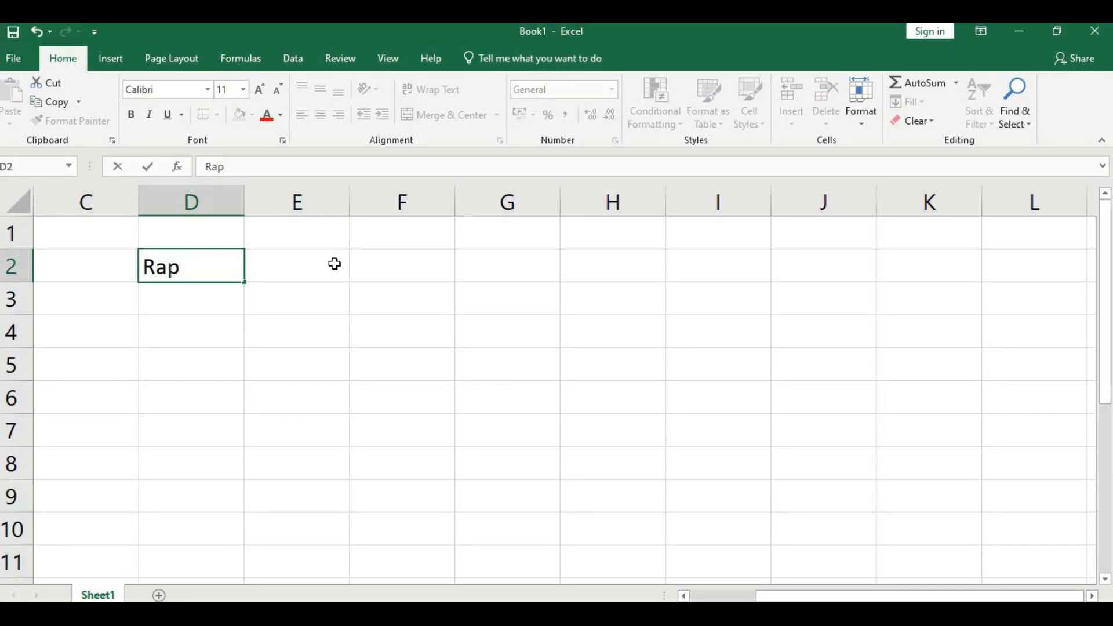
pyautogui.click(335, 264)
pyautogui.write('heal')
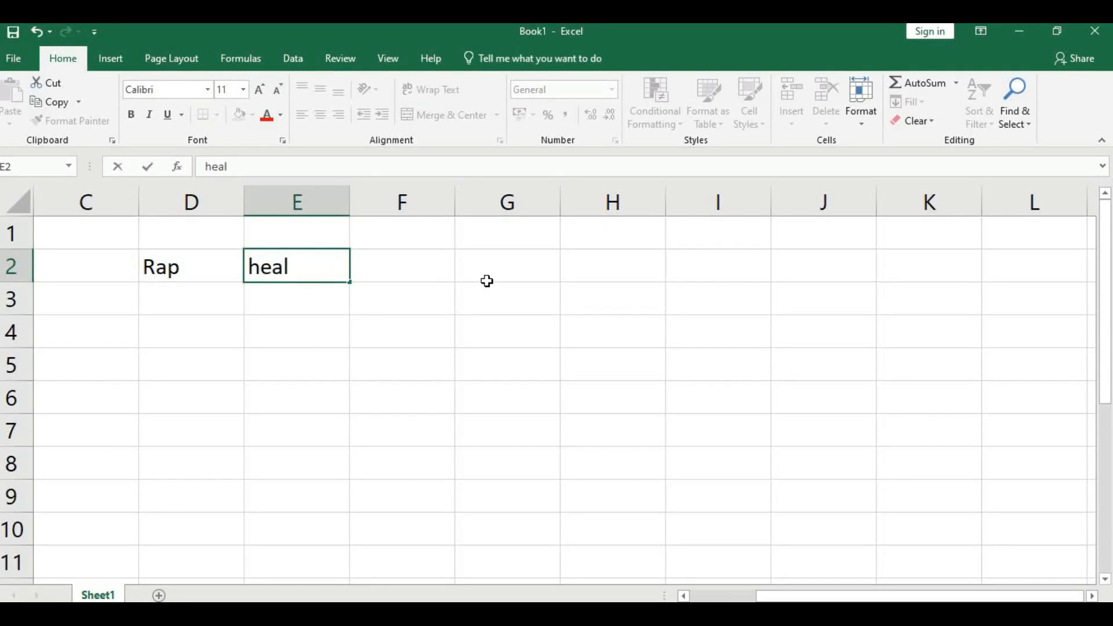
# Join the texts of D2 and E2 in cell F2 with the formula =CONCATENATE(D2,E2)
pyautogui.click(440, 270)
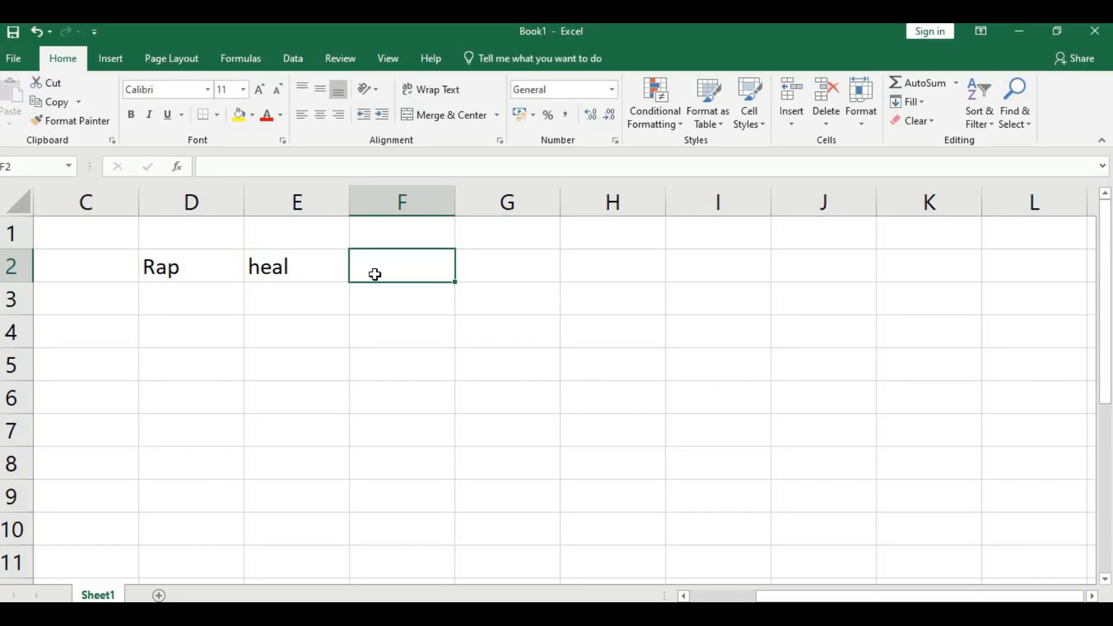
pyautogui.write('=c')
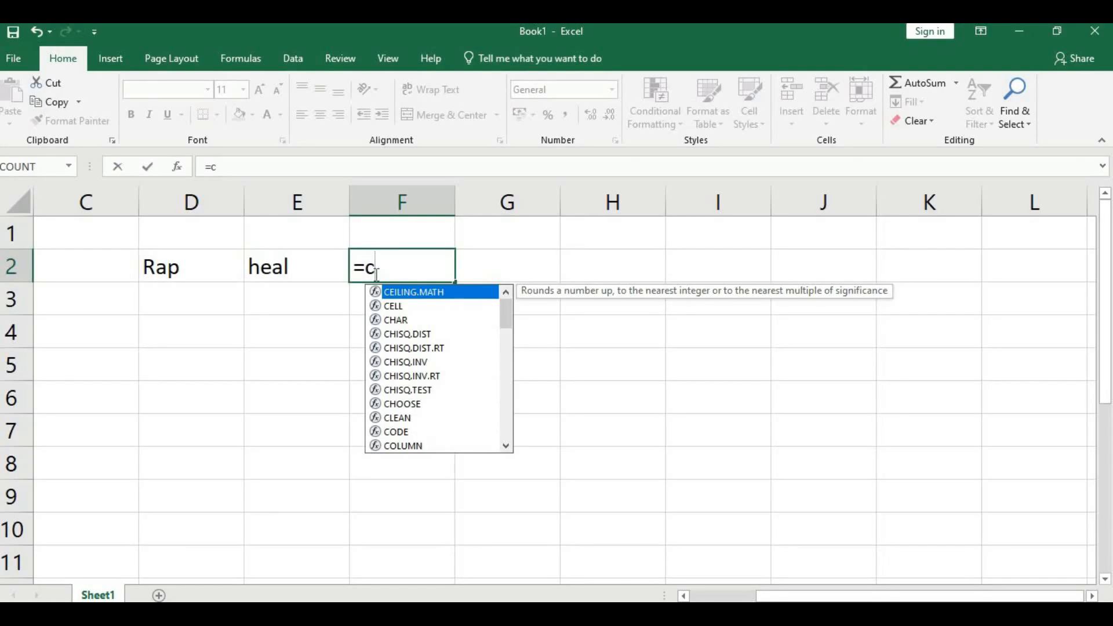
pyautogui.write('onc')
pyautogui.press('Down')
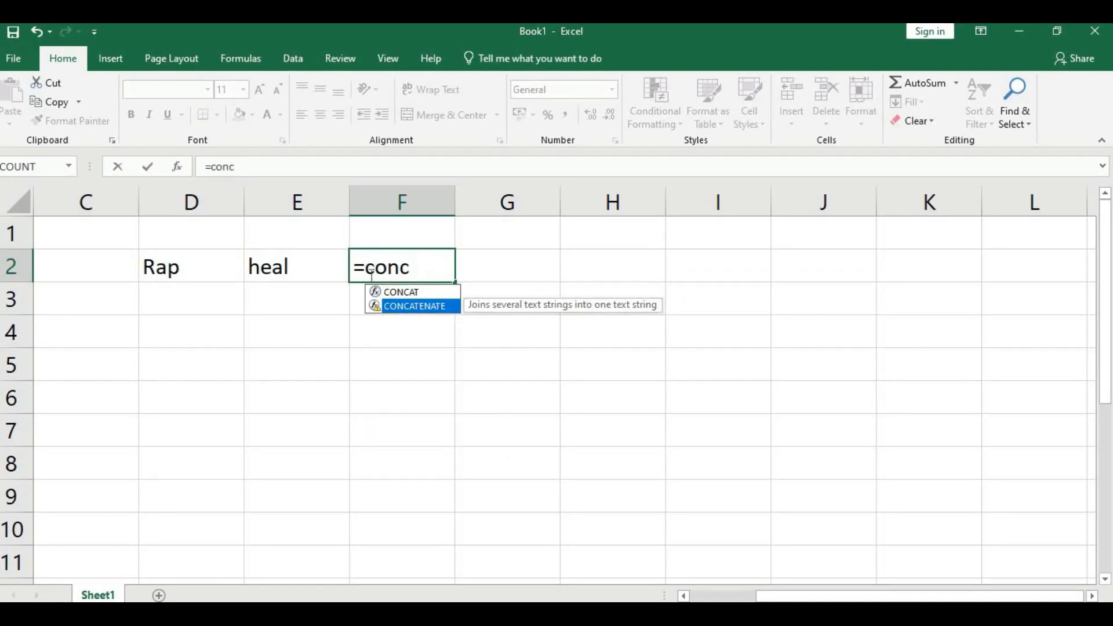
pyautogui.press('Tab')
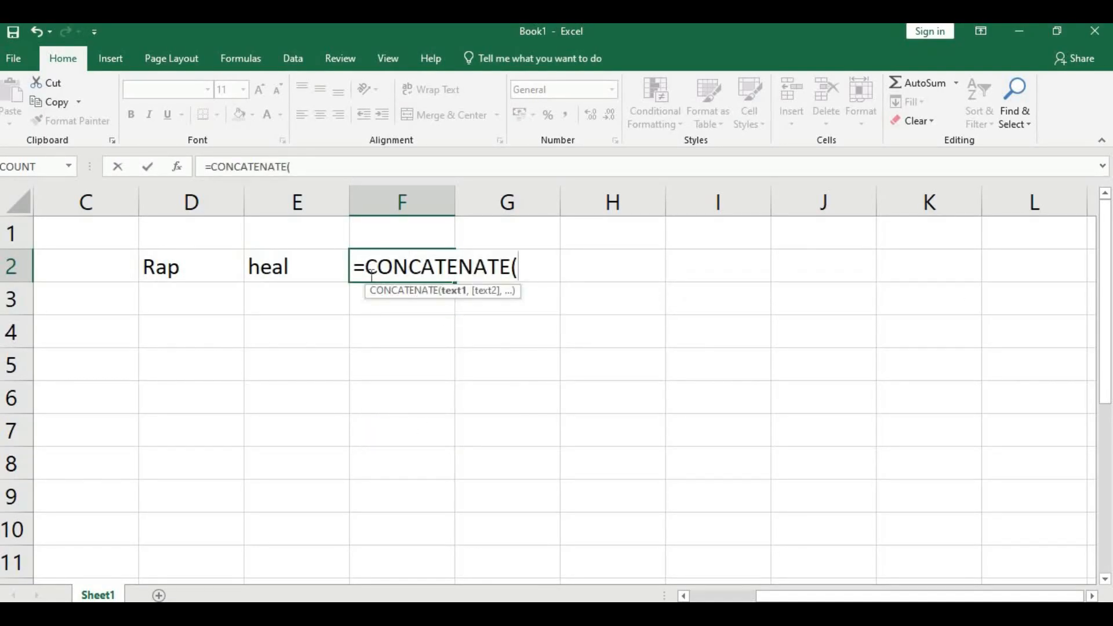
pyautogui.click(162, 273)
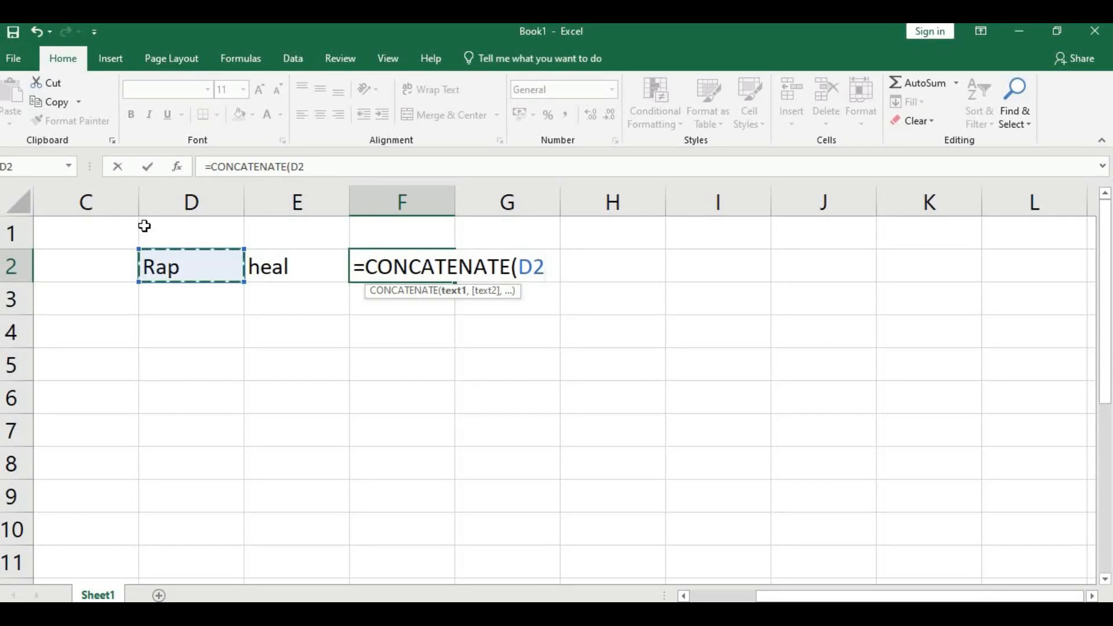
pyautogui.write(',')
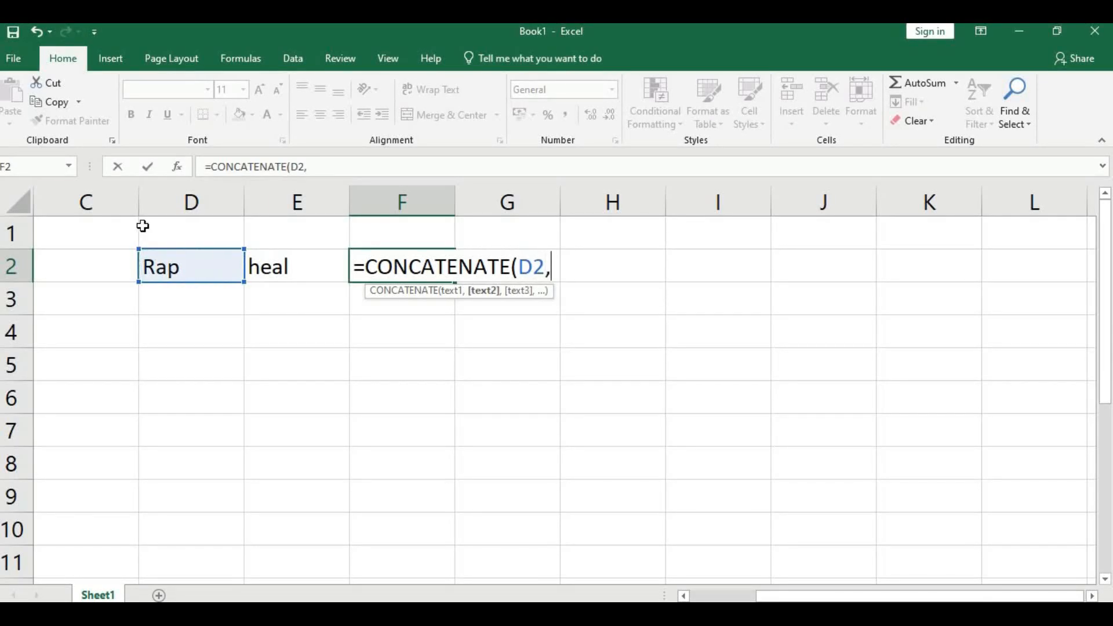
pyautogui.click(267, 270)
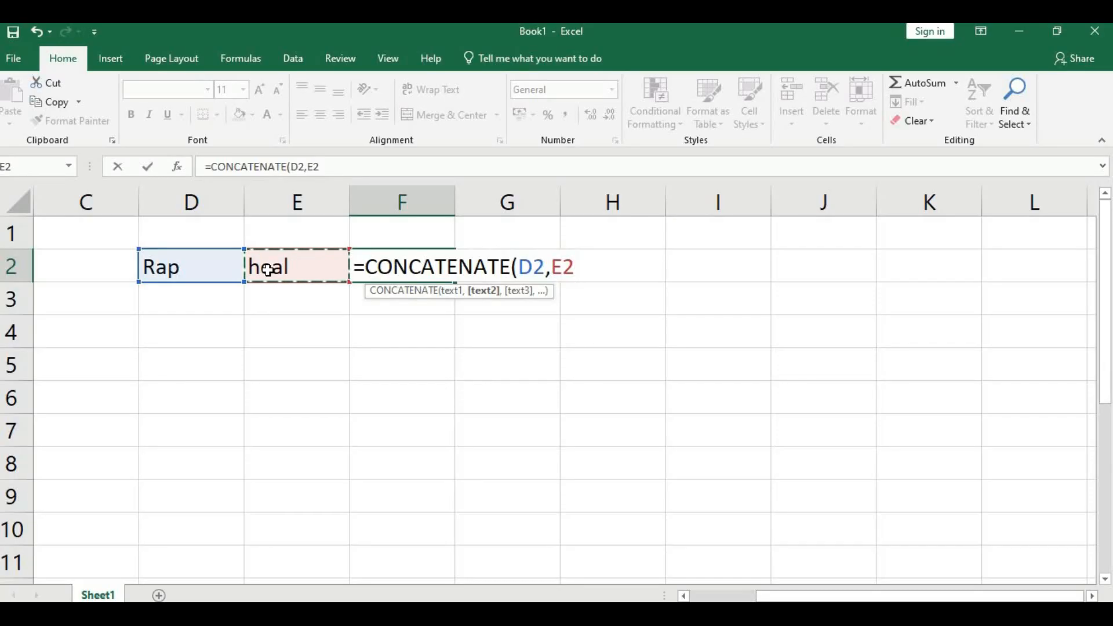
pyautogui.press('Return')
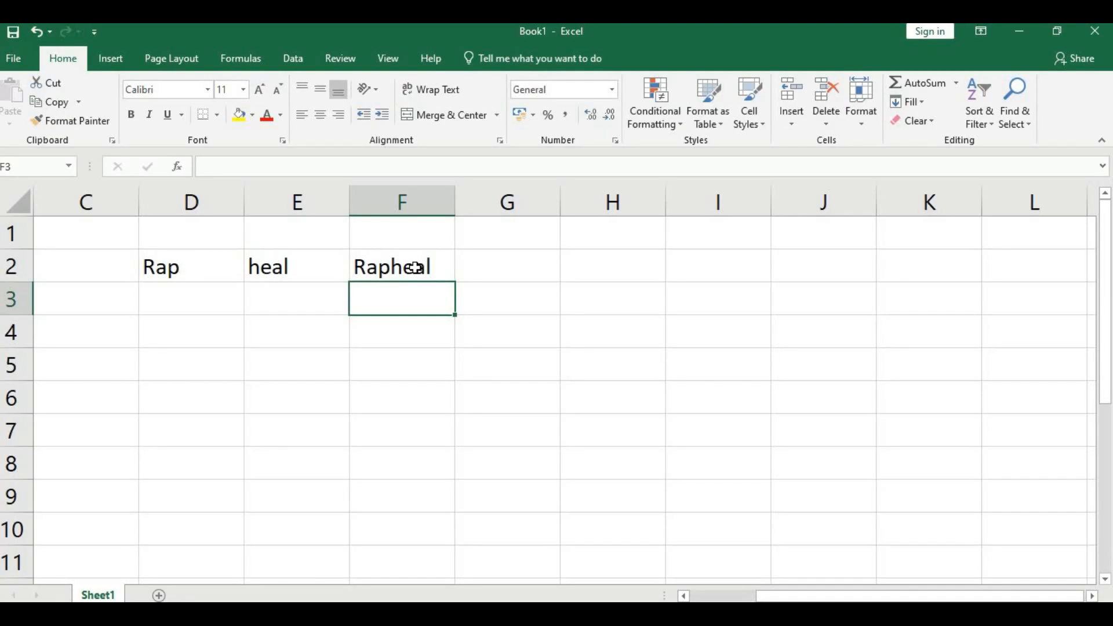
pyautogui.click(387, 265)
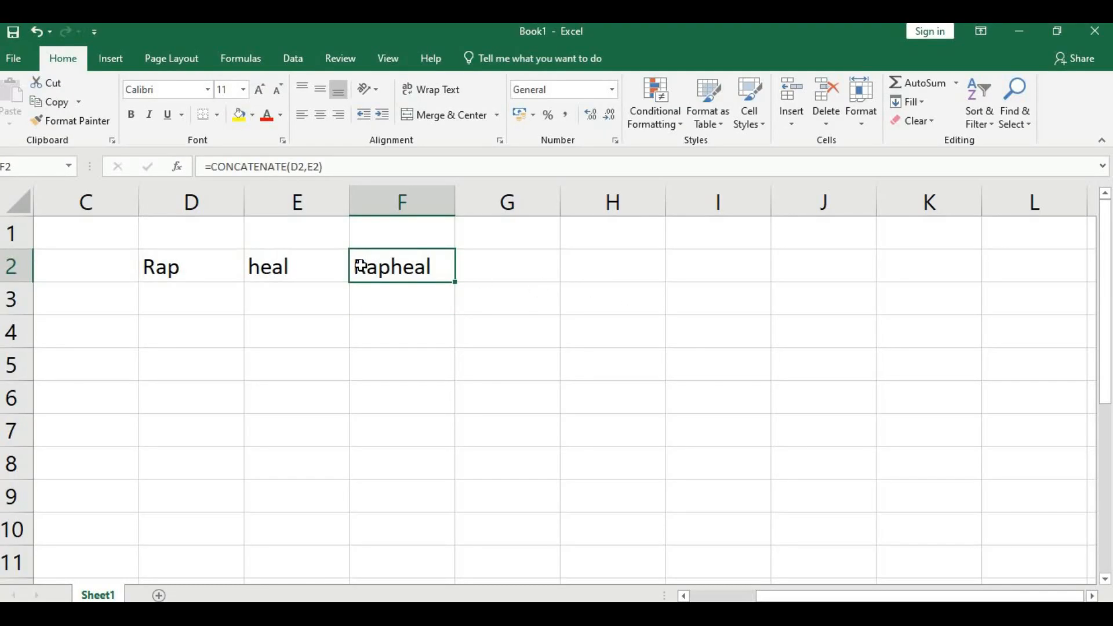
# Convert the joined text in F2 to lowercase in cell H2 with the formula =LOWER(F2)
pyautogui.click(578, 268)
pyautogui.write('=')
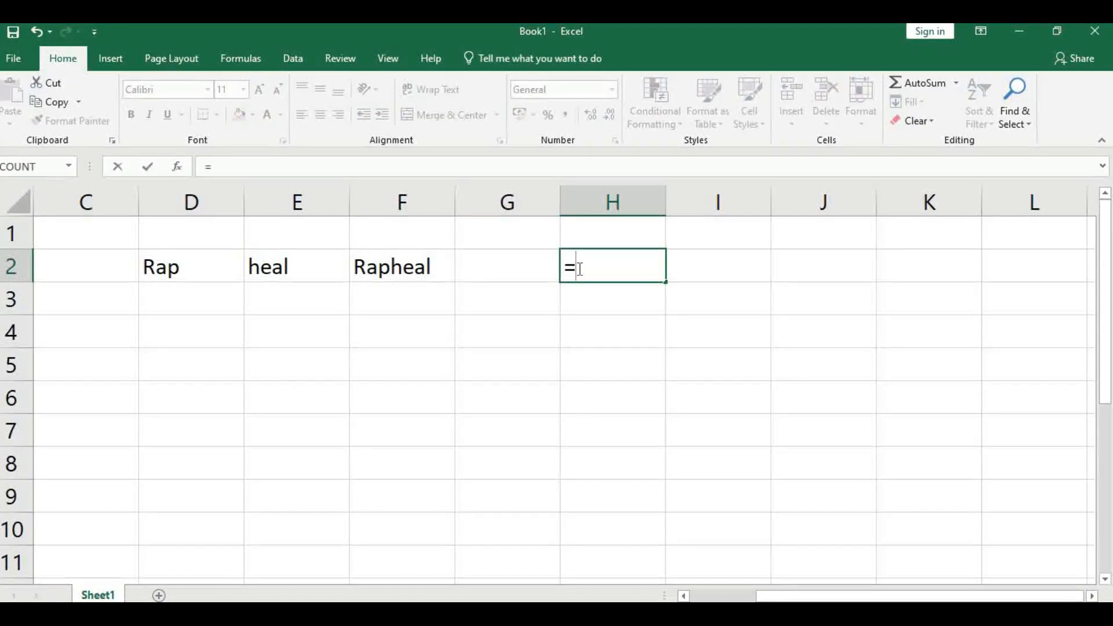
pyautogui.write('lo')
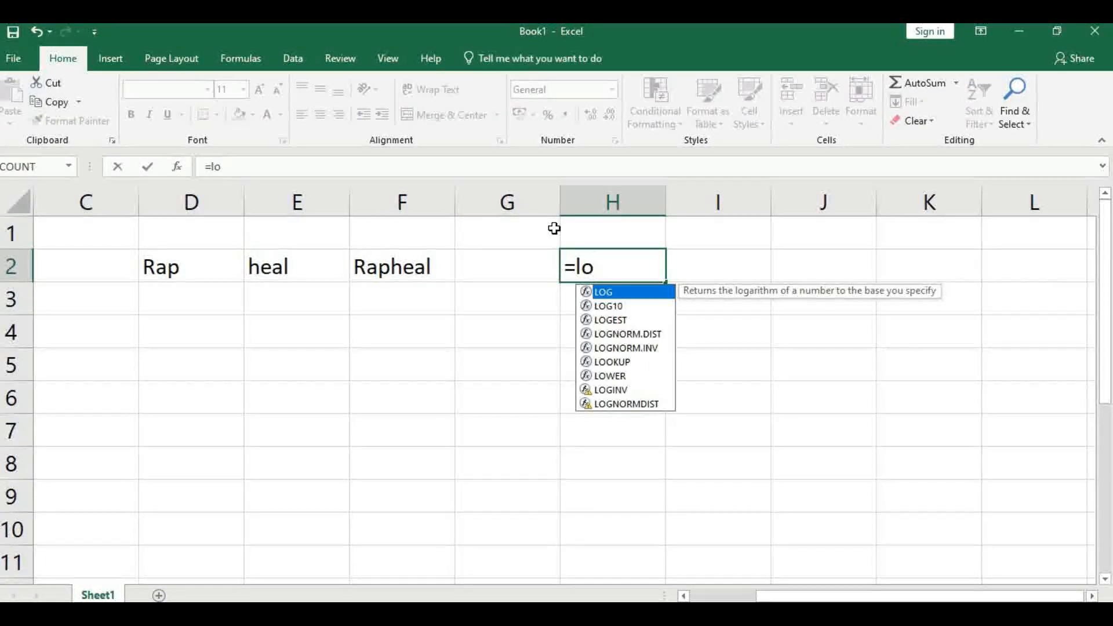
pyautogui.write('we')
pyautogui.press('Tab')
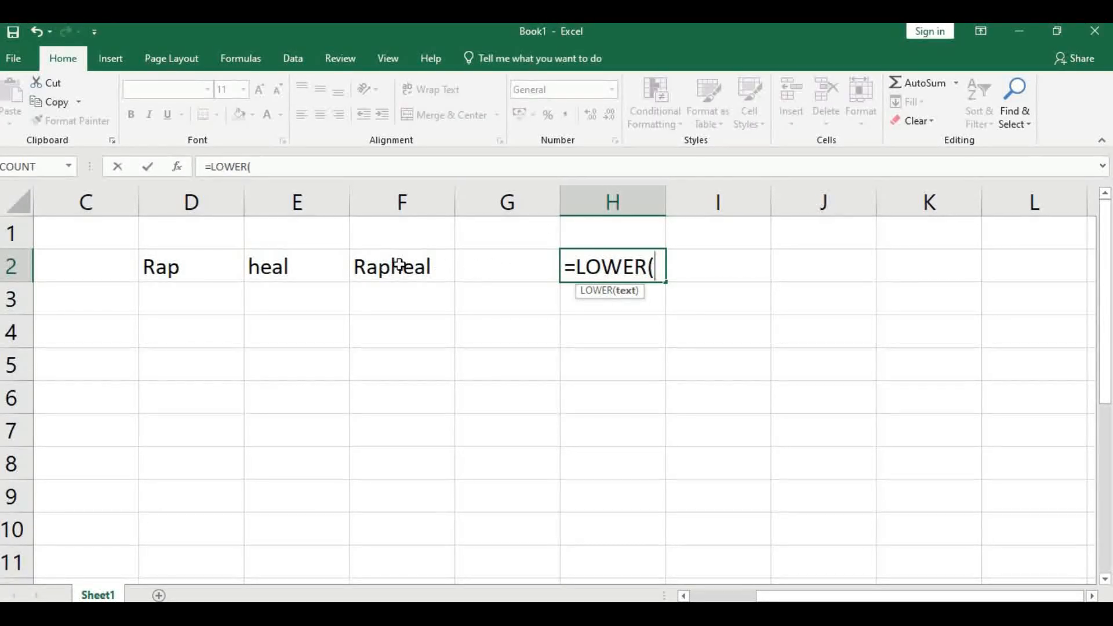
pyautogui.click(377, 271)
pyautogui.press('Return')
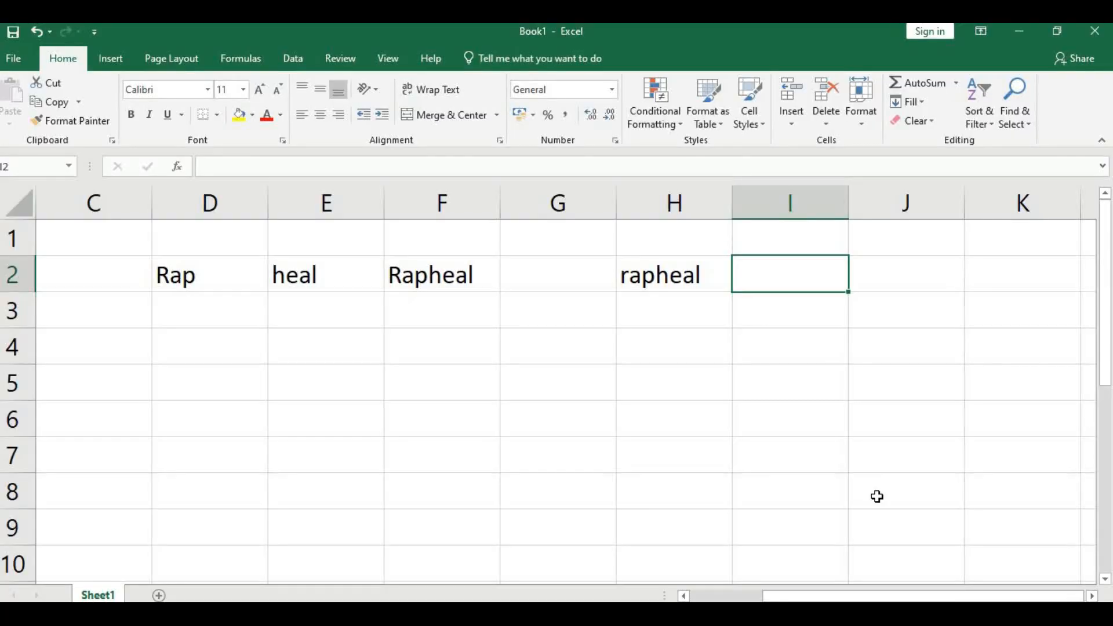
# Convert the joined text in F2 to uppercase in cell I2 with the formula =UPPER(F2)
pyautogui.click(876, 496)
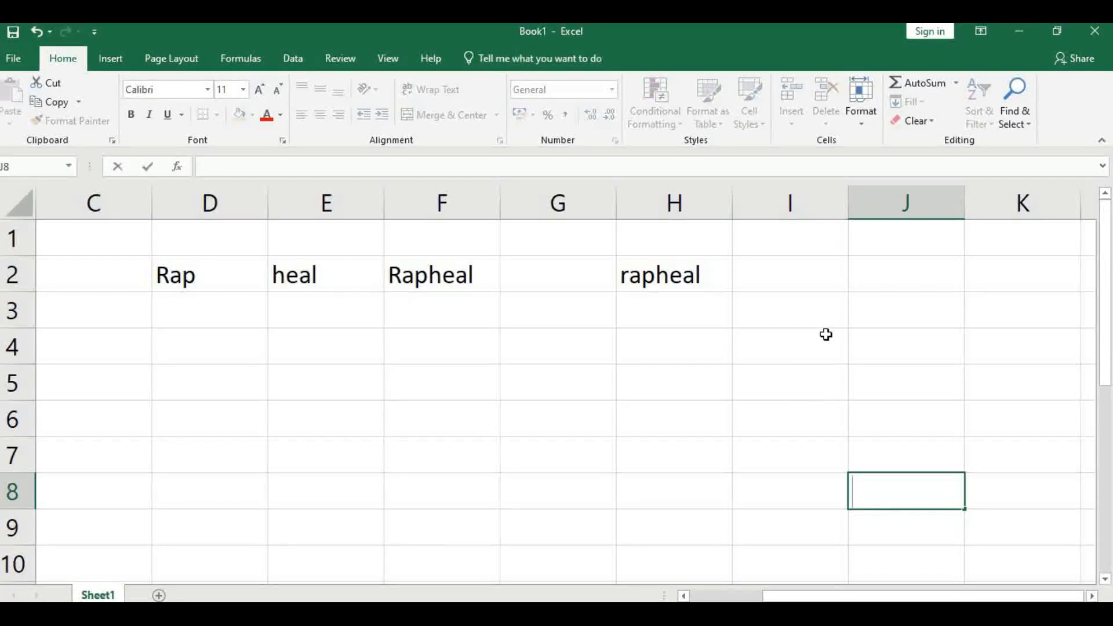
pyautogui.click(790, 276)
pyautogui.write('=')
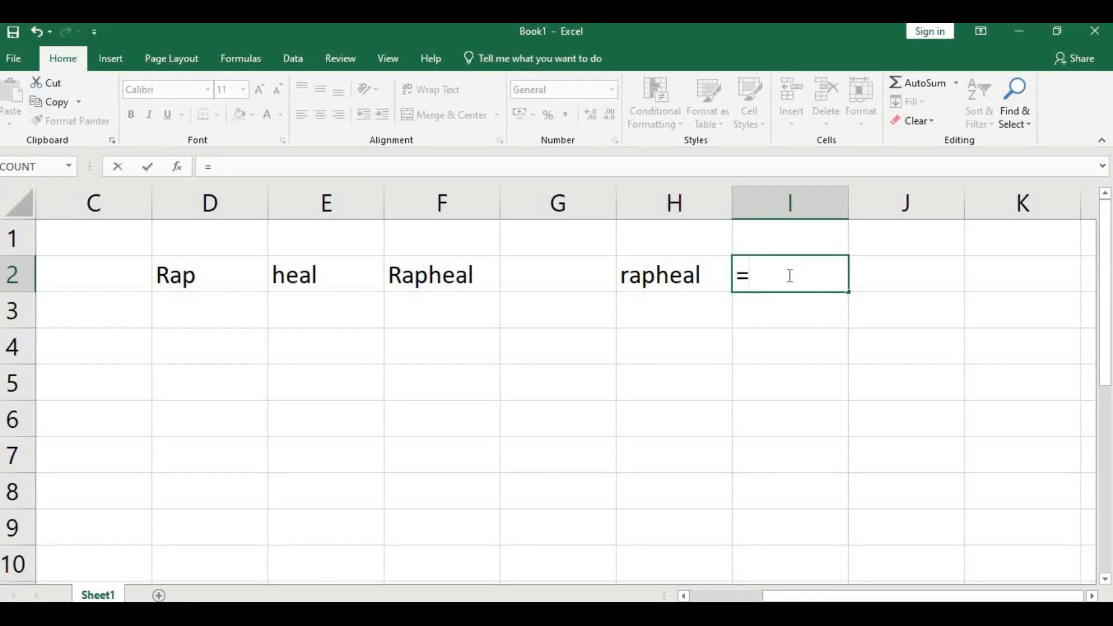
pyautogui.write('up')
pyautogui.press('Tab')
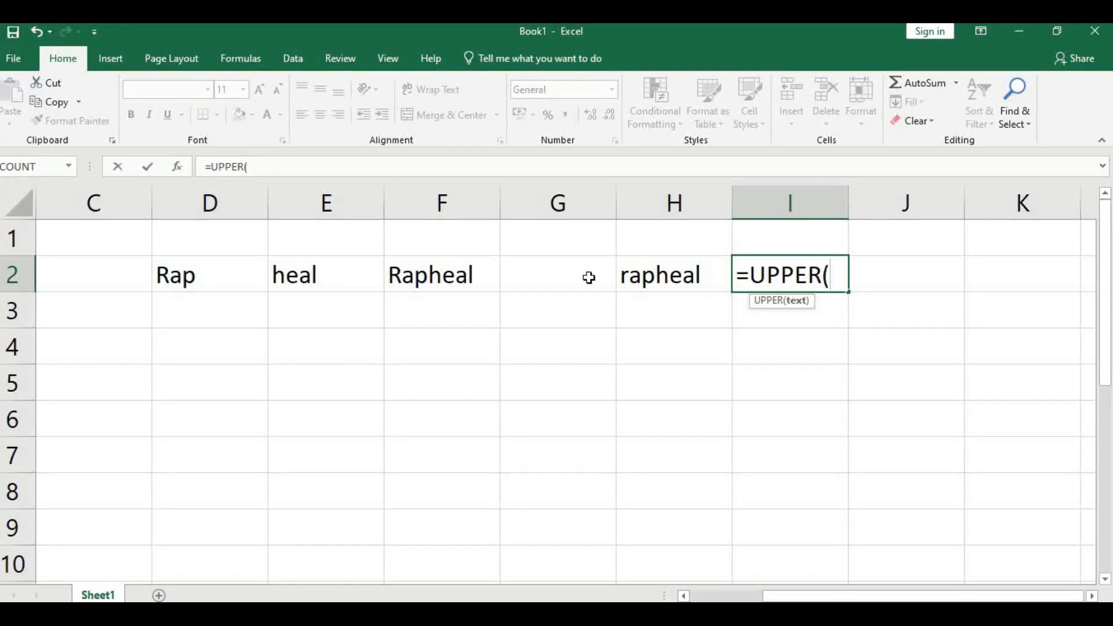
pyautogui.click(410, 277)
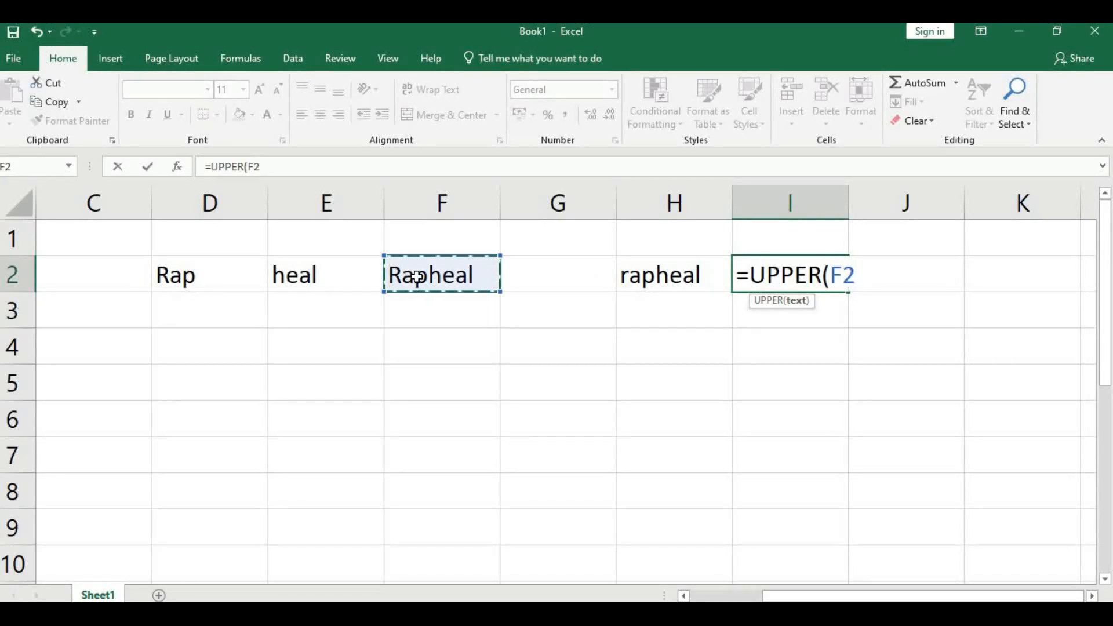
pyautogui.press('Return')
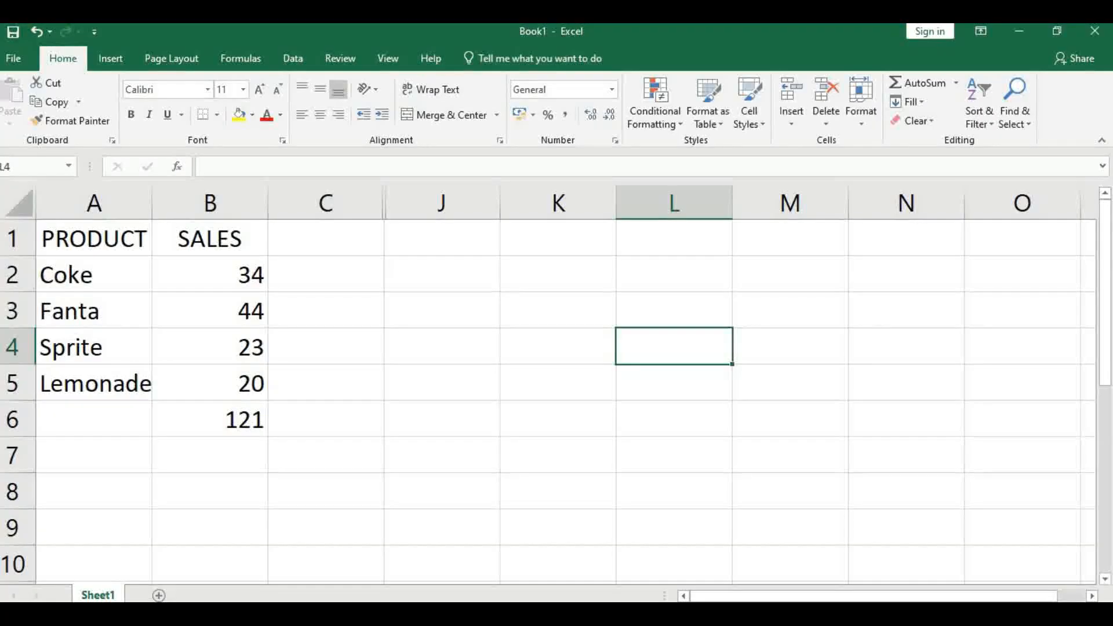
# Add the Coke product name and its sales value in cell J2 with the formula =A2+B2
pyautogui.click(406, 272)
pyautogui.write('=')
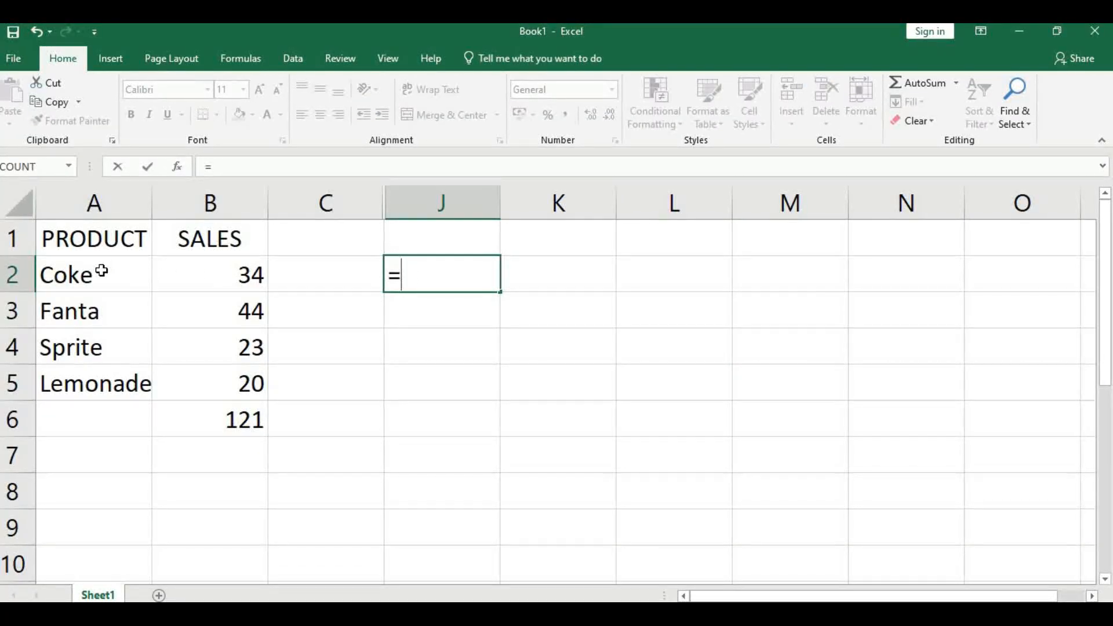
pyautogui.click(58, 279)
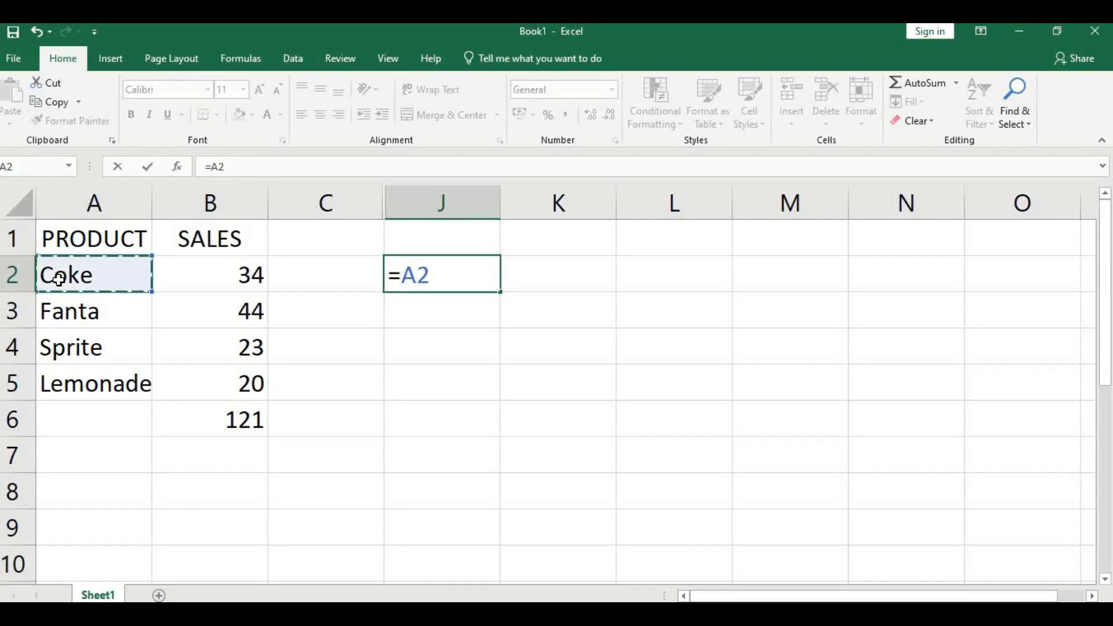
pyautogui.write('+')
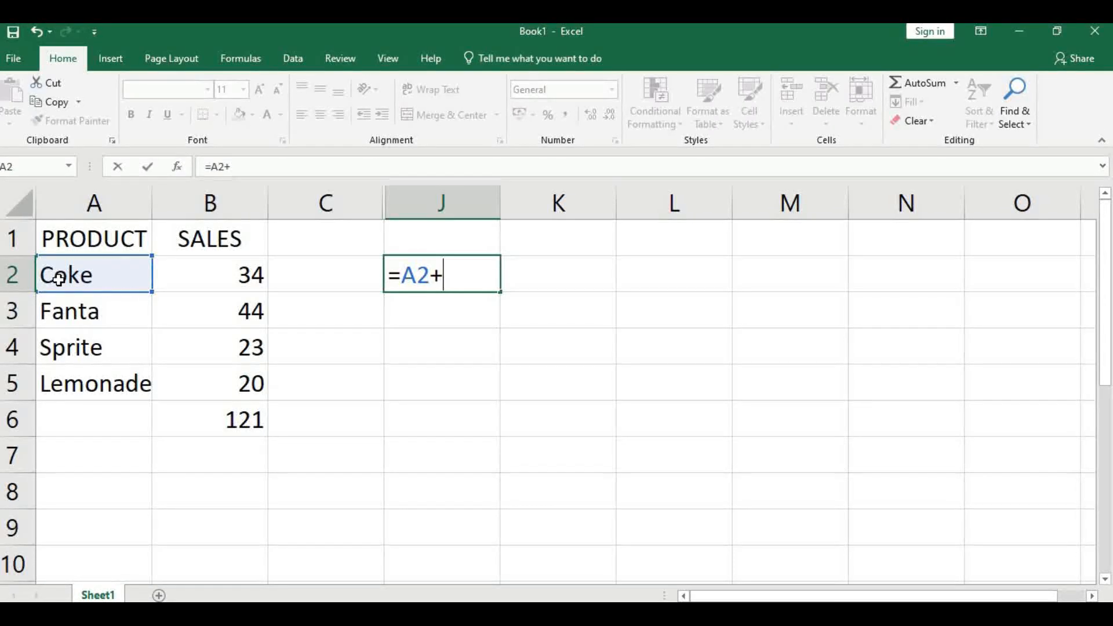
pyautogui.click(243, 281)
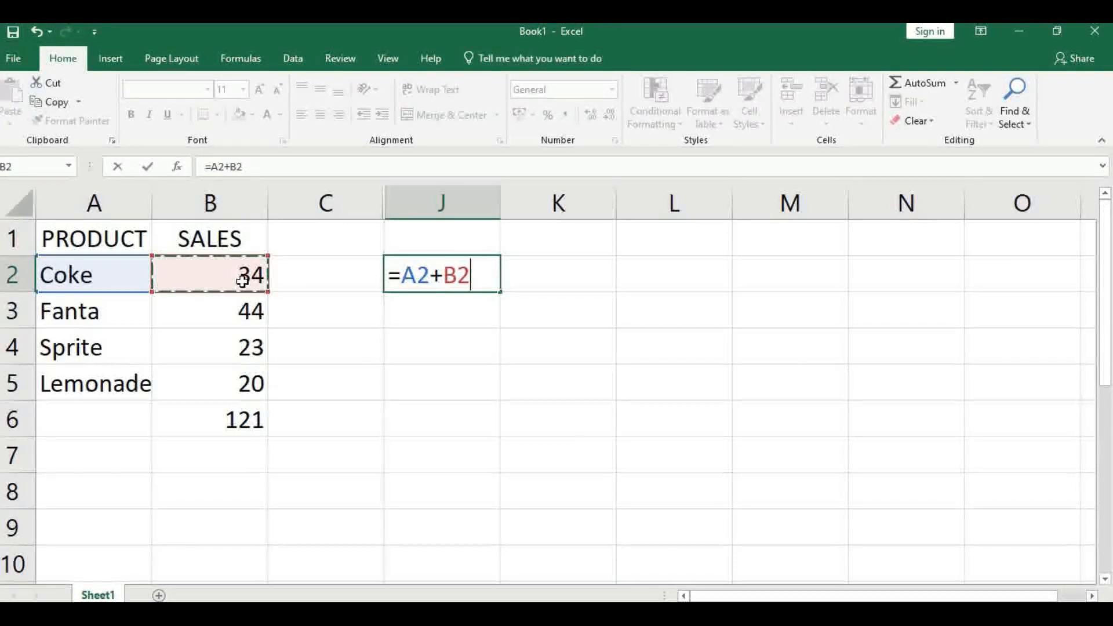
pyautogui.press('Return')
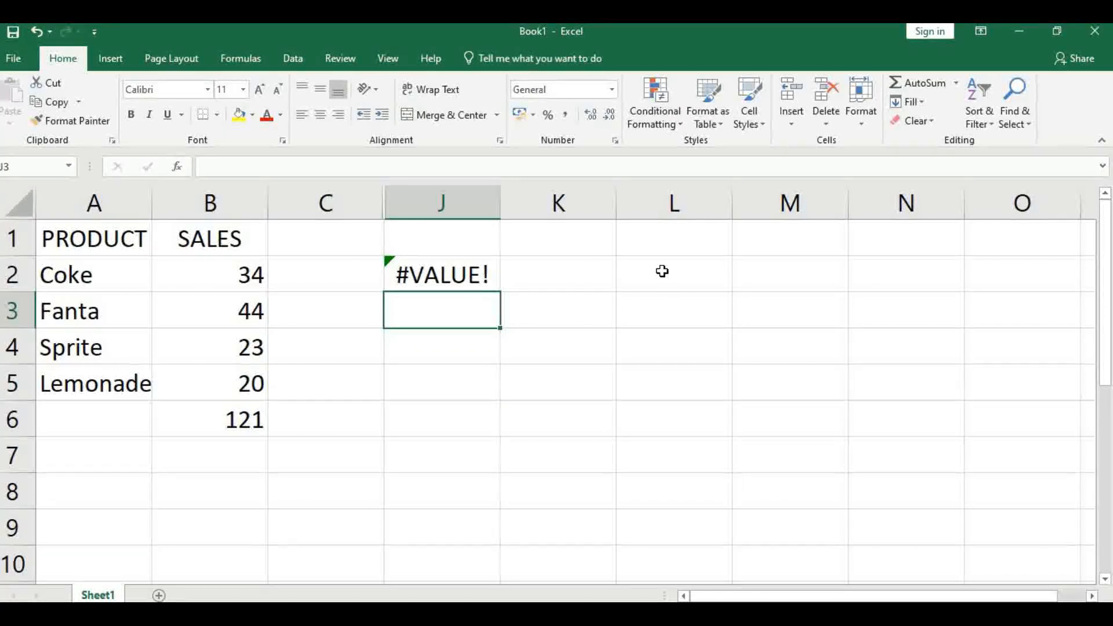
# Add the same Coke name and sales cells in cell K2 using the SUM function, =SUM(A2,B2)
pyautogui.click(570, 273)
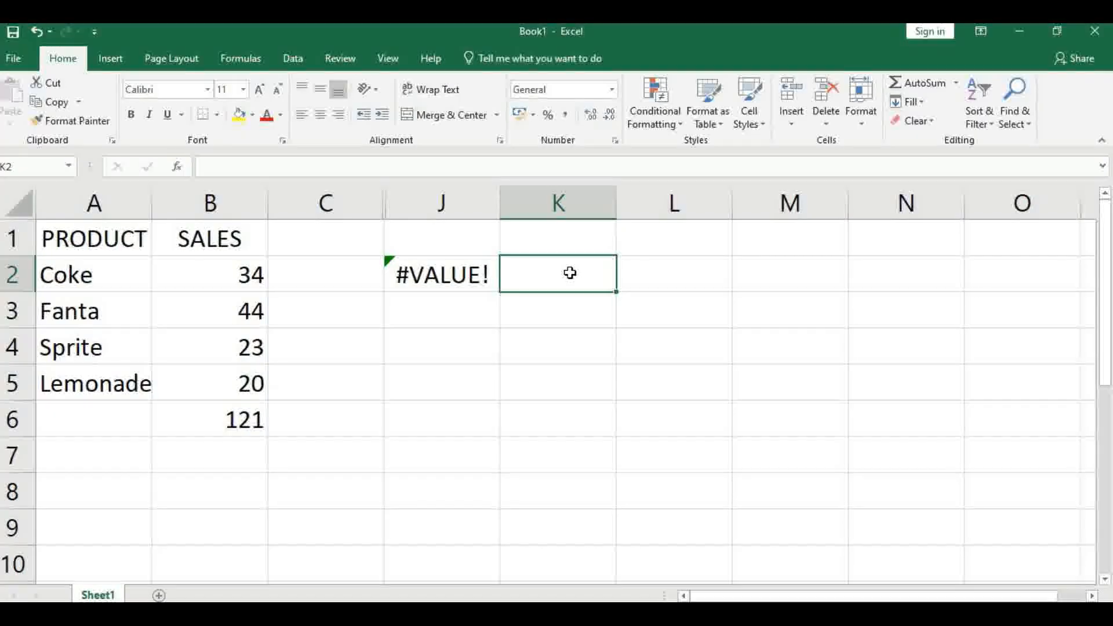
pyautogui.write('=')
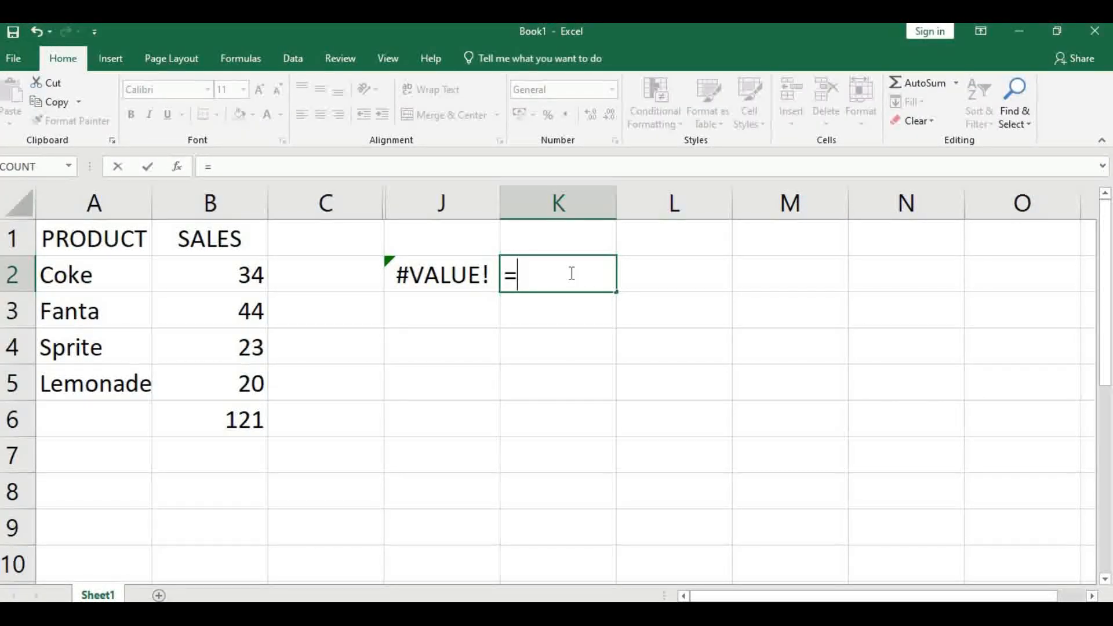
pyautogui.write('sum')
pyautogui.press('Tab')
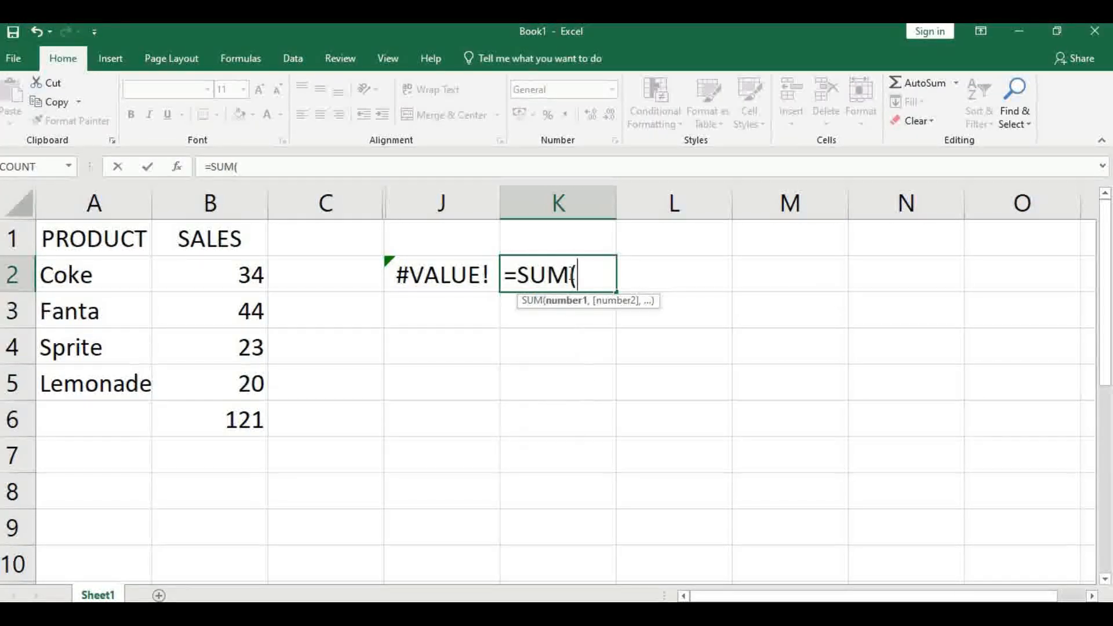
pyautogui.click(55, 274)
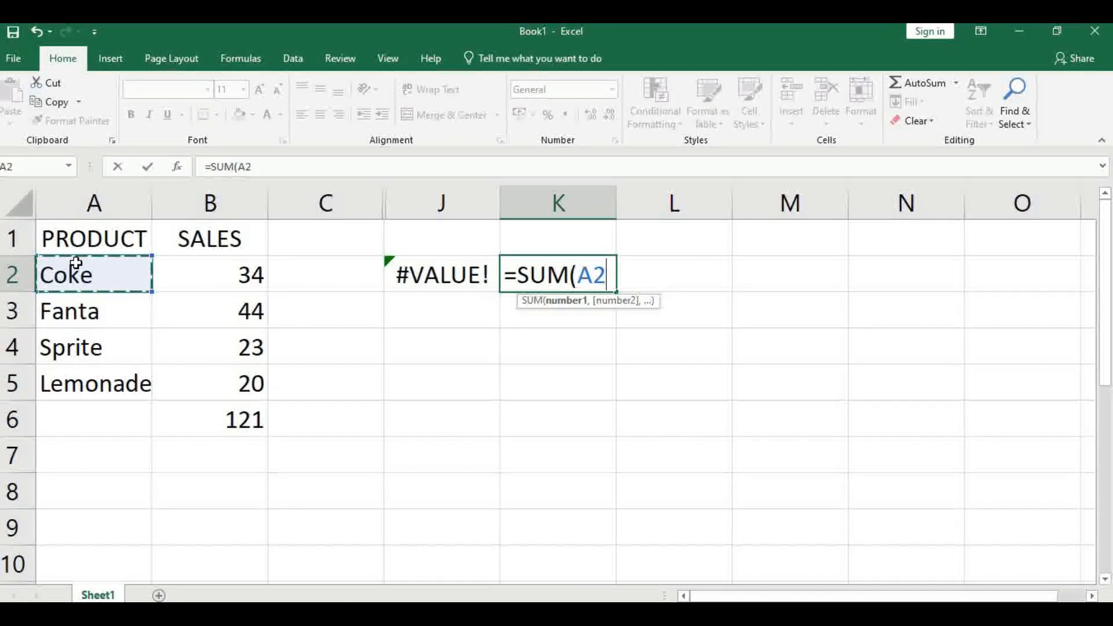
pyautogui.write(',')
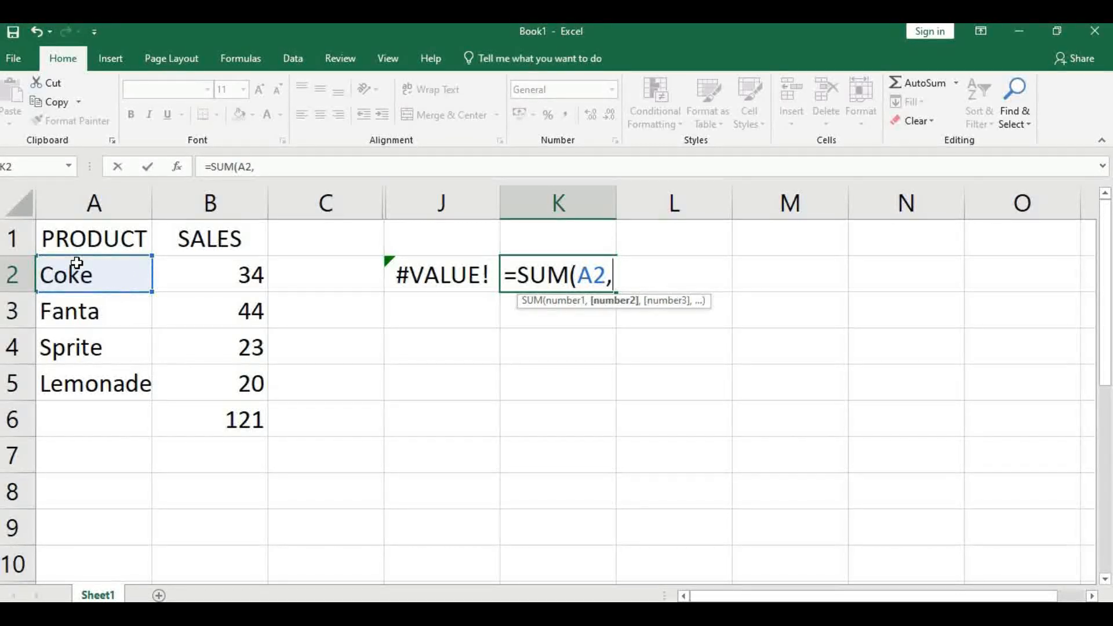
pyautogui.click(240, 281)
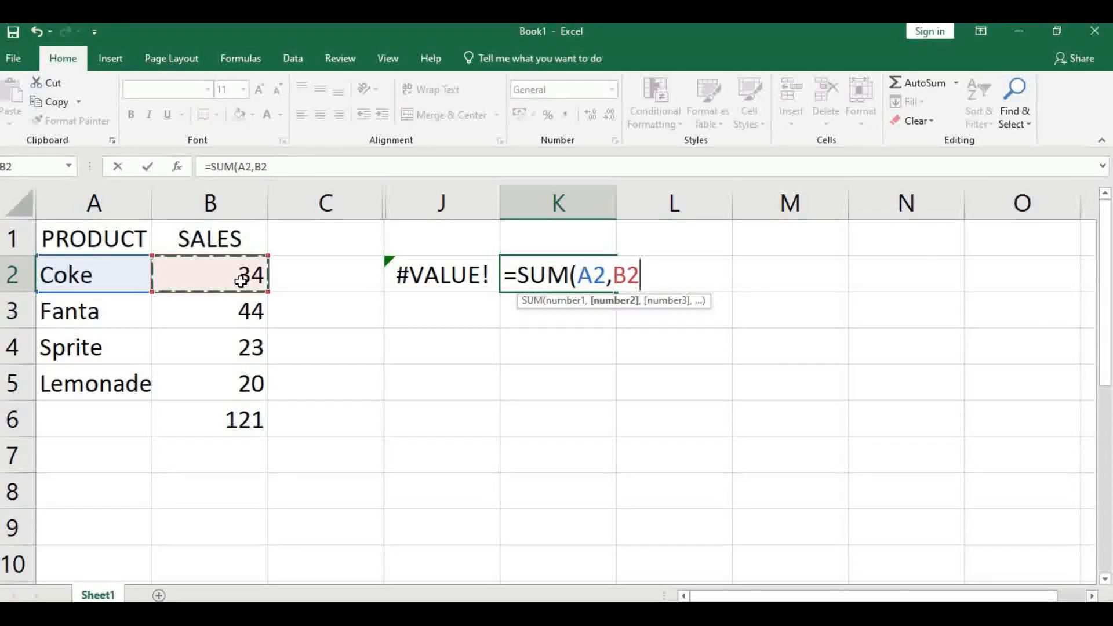
pyautogui.press('Return')
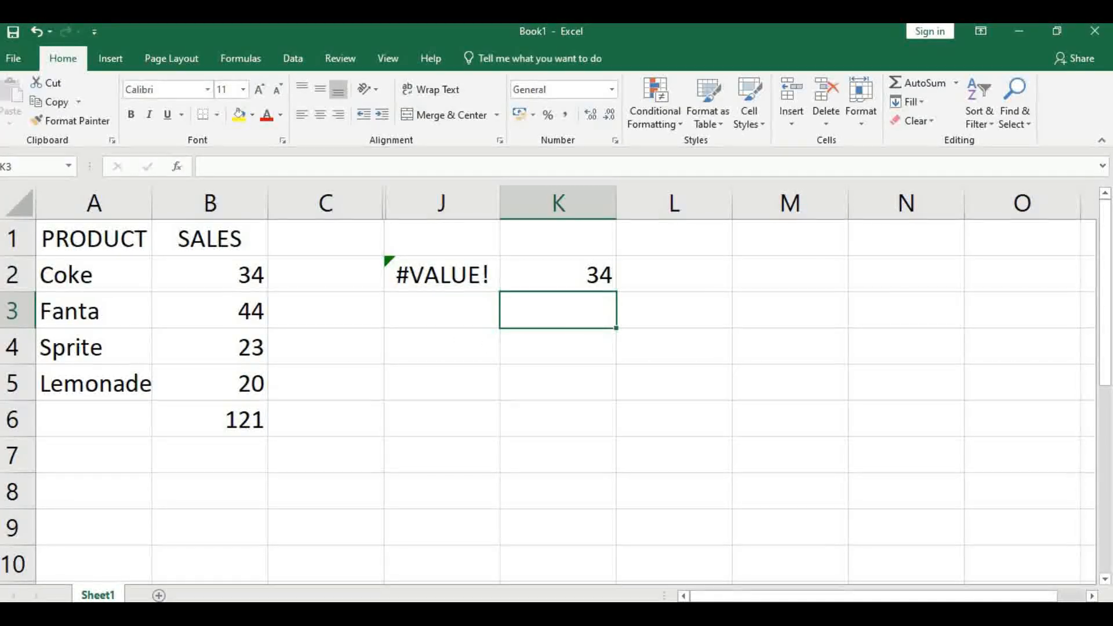
# Divide the Sprite sales value by the empty cell C4 in cell J4 with the formula =B4/C4
pyautogui.click(429, 353)
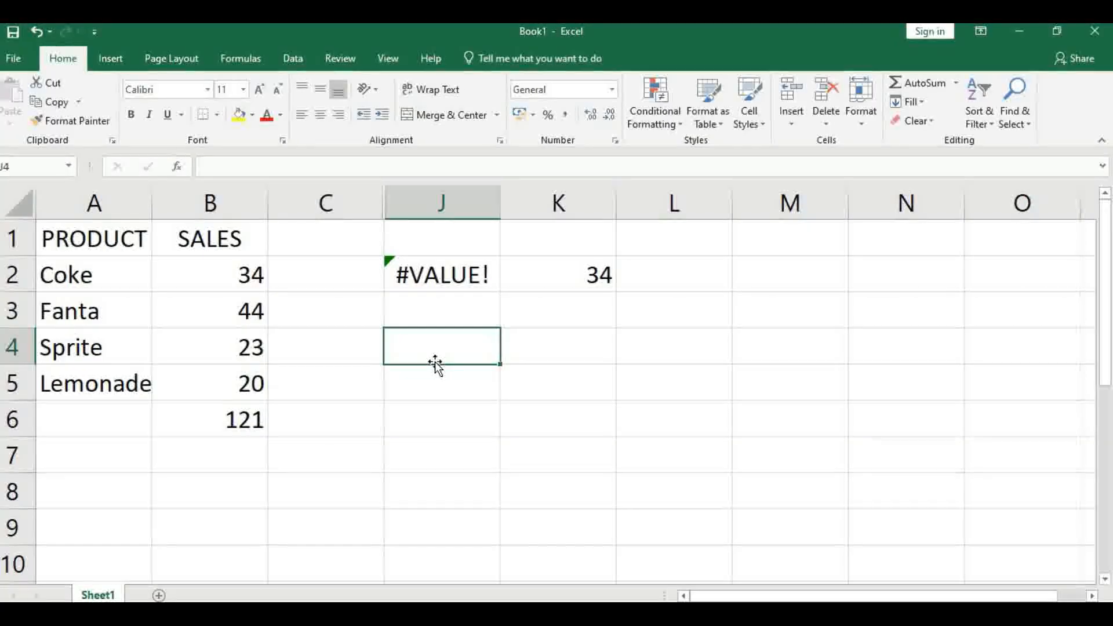
pyautogui.write('=')
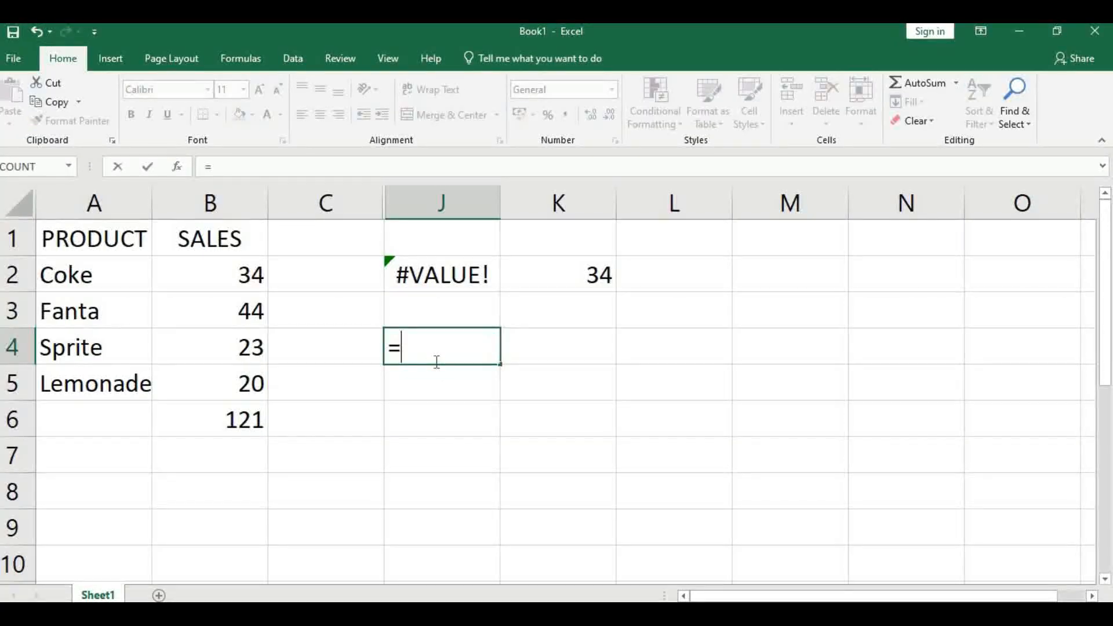
pyautogui.click(245, 347)
pyautogui.write('/')
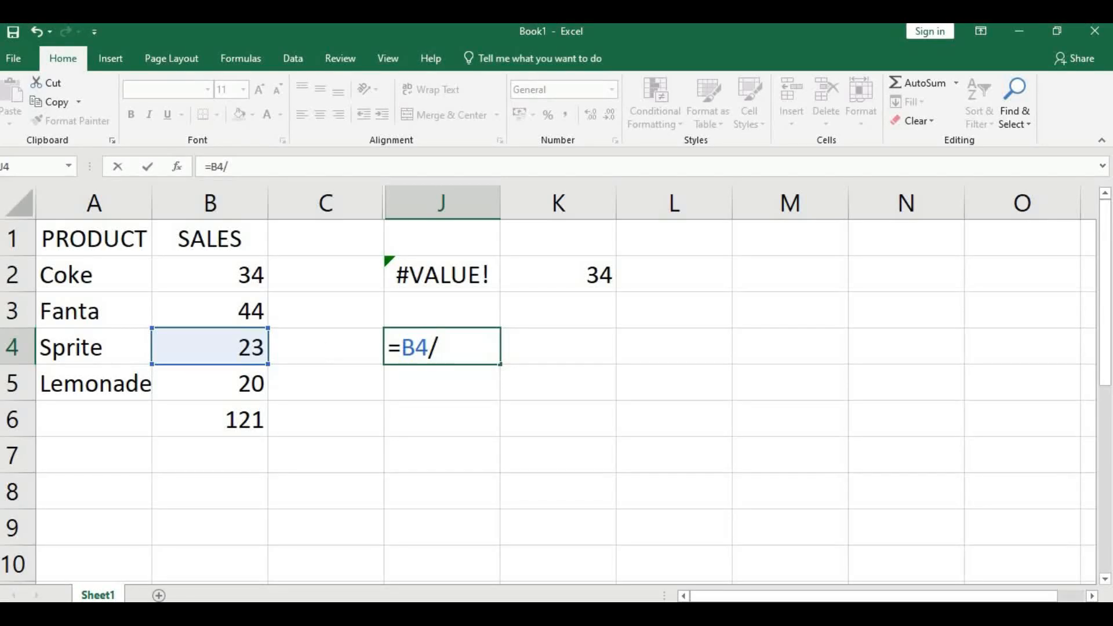
pyautogui.click(297, 351)
pyautogui.press('Return')
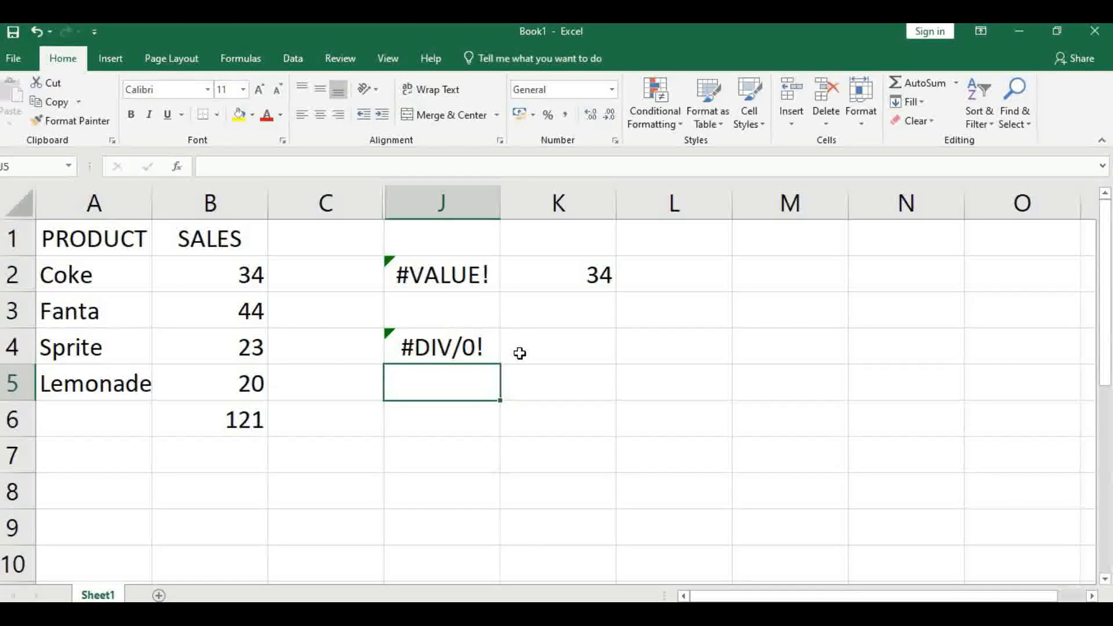
# Enter the formula =IFERROR(B4/C4, "N/A") in cell K4 to replace a division error with the text N/A
pyautogui.click(573, 350)
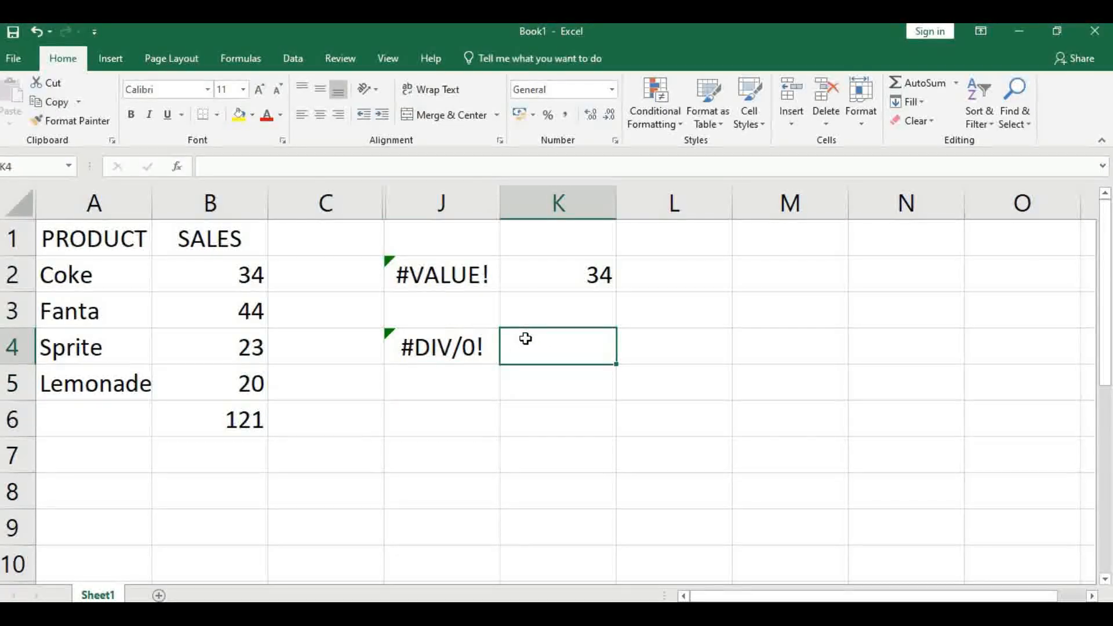
pyautogui.write('=')
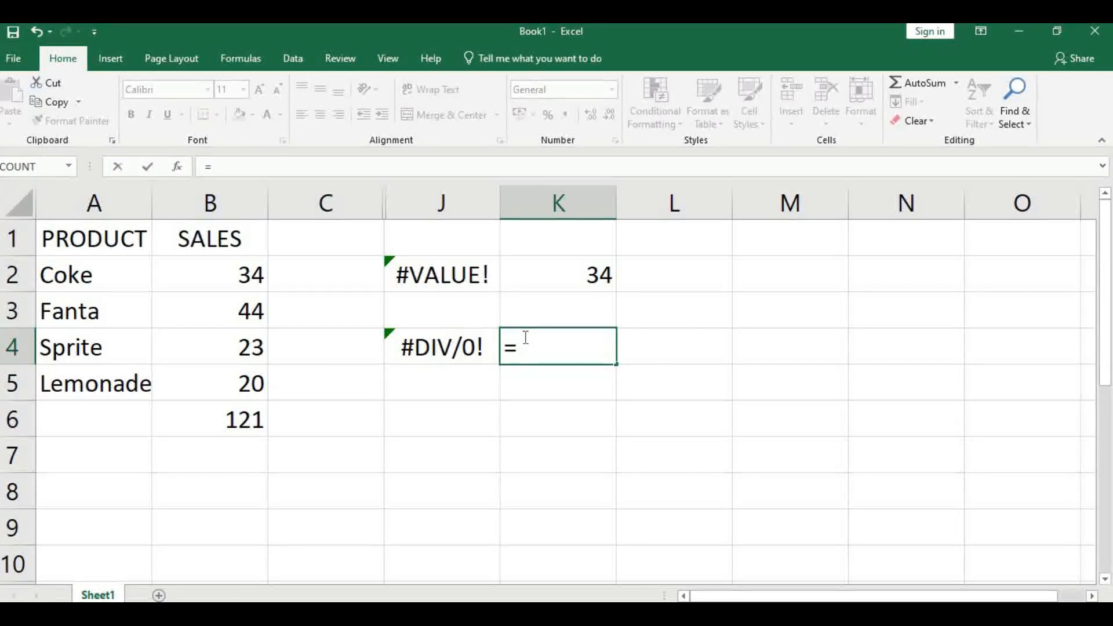
pyautogui.write('iferr')
pyautogui.press('Tab')
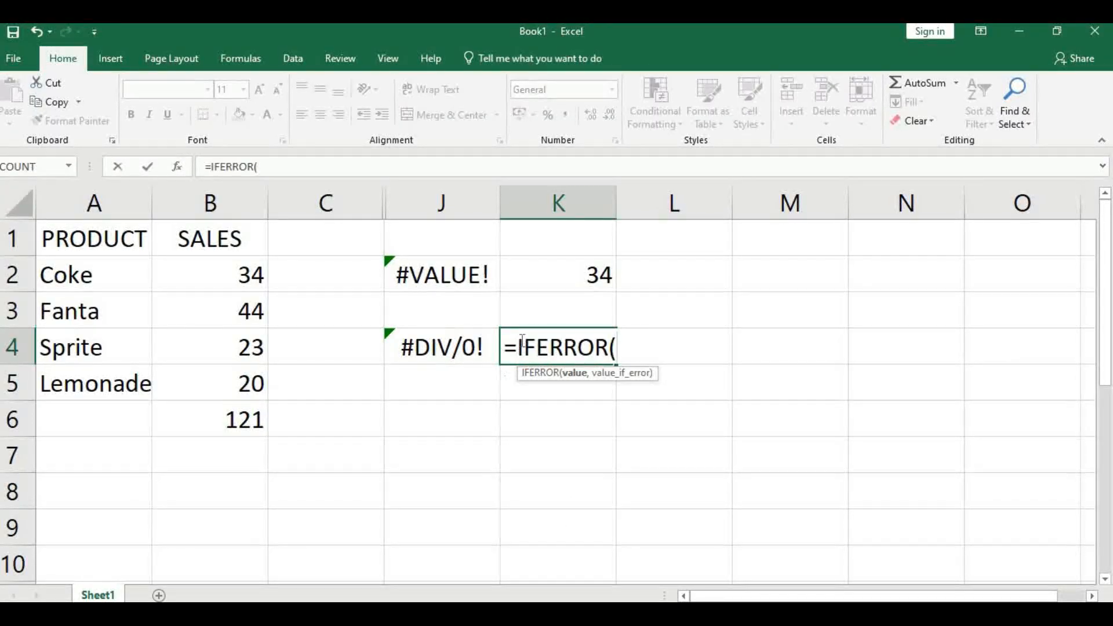
pyautogui.click(253, 347)
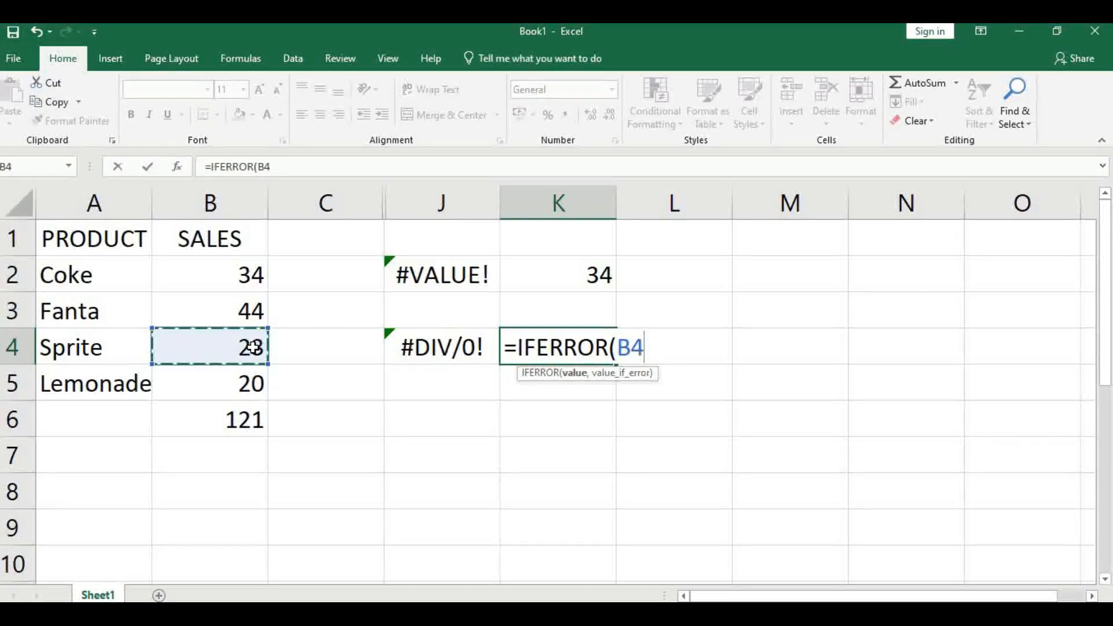
pyautogui.write('/')
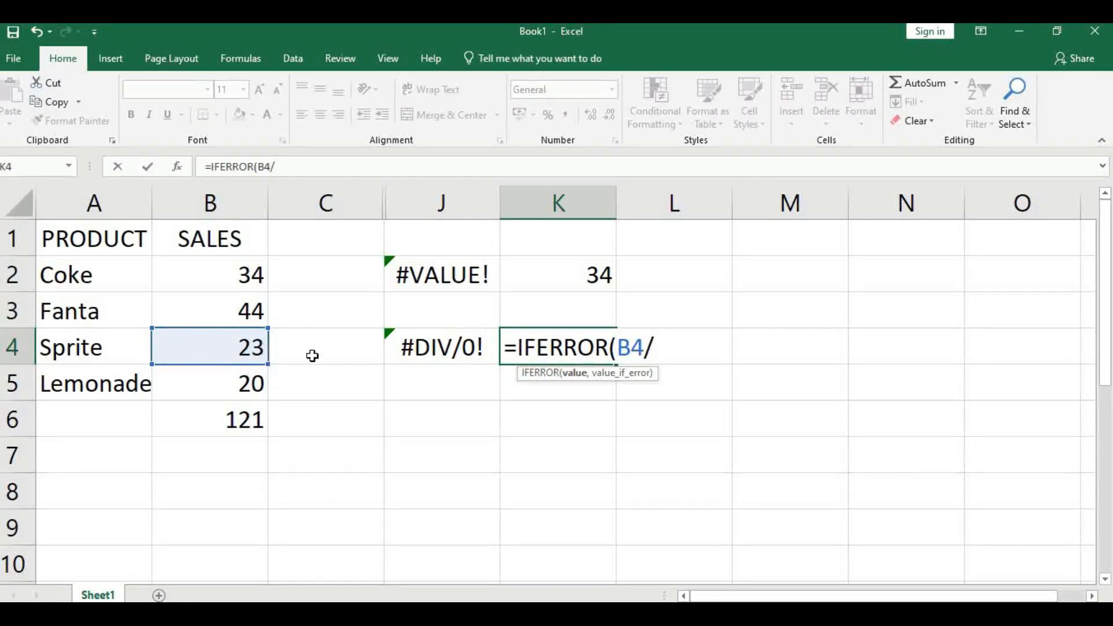
pyautogui.click(336, 353)
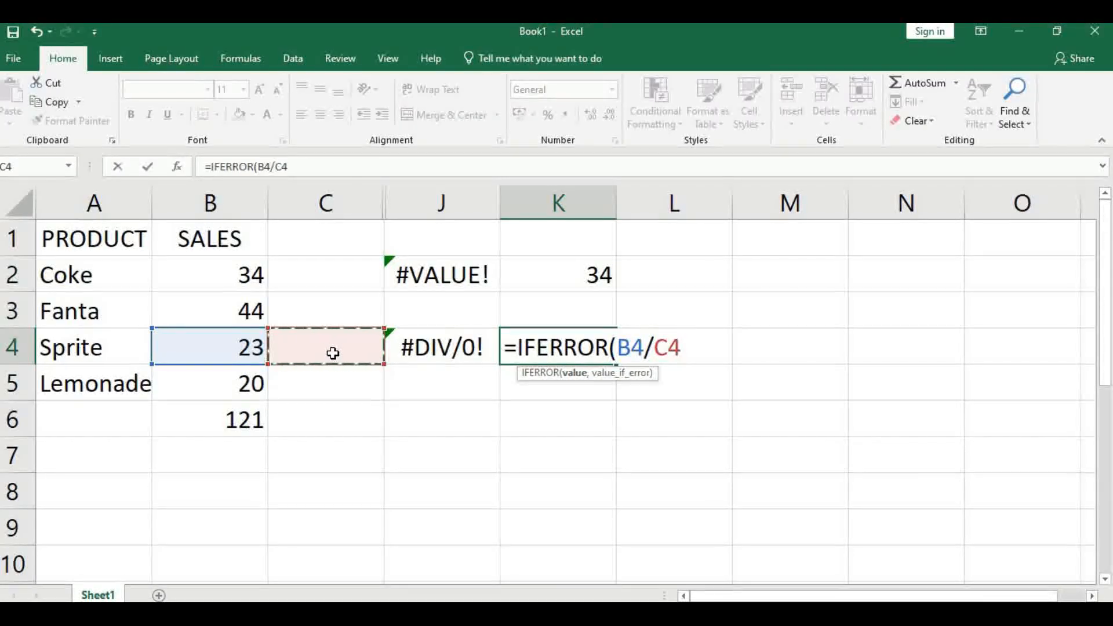
pyautogui.write(',')
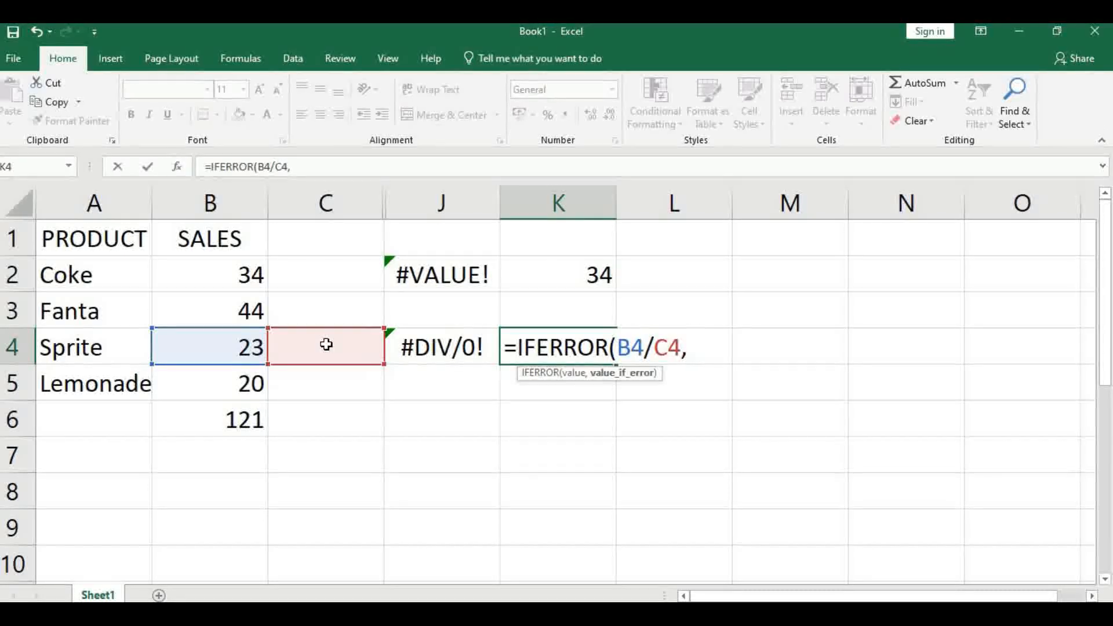
pyautogui.write(' "N/A')
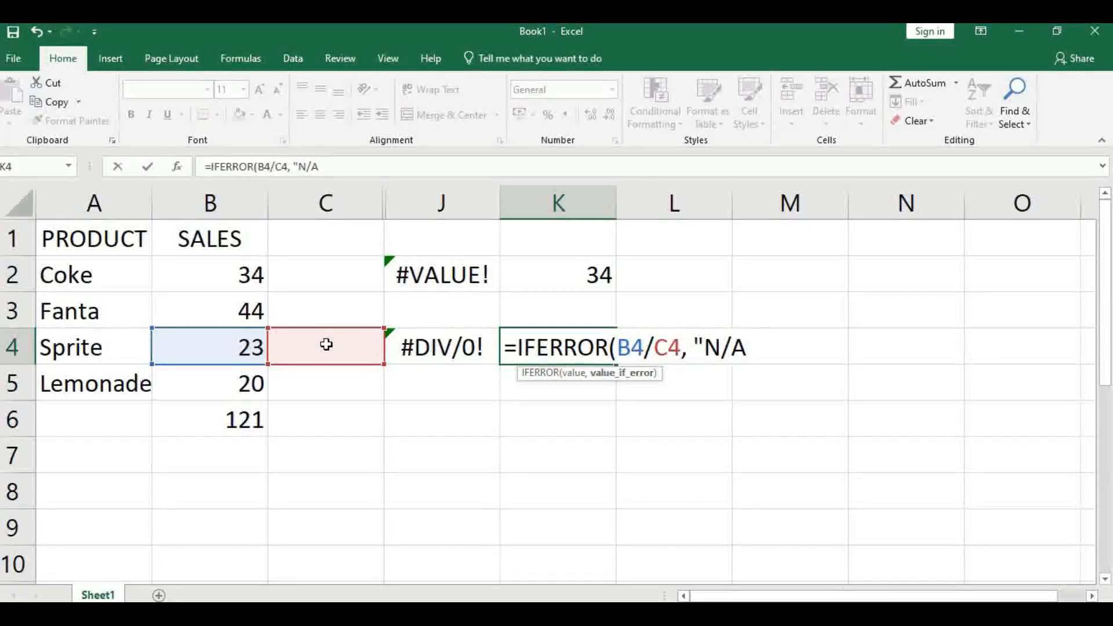
pyautogui.write('"')
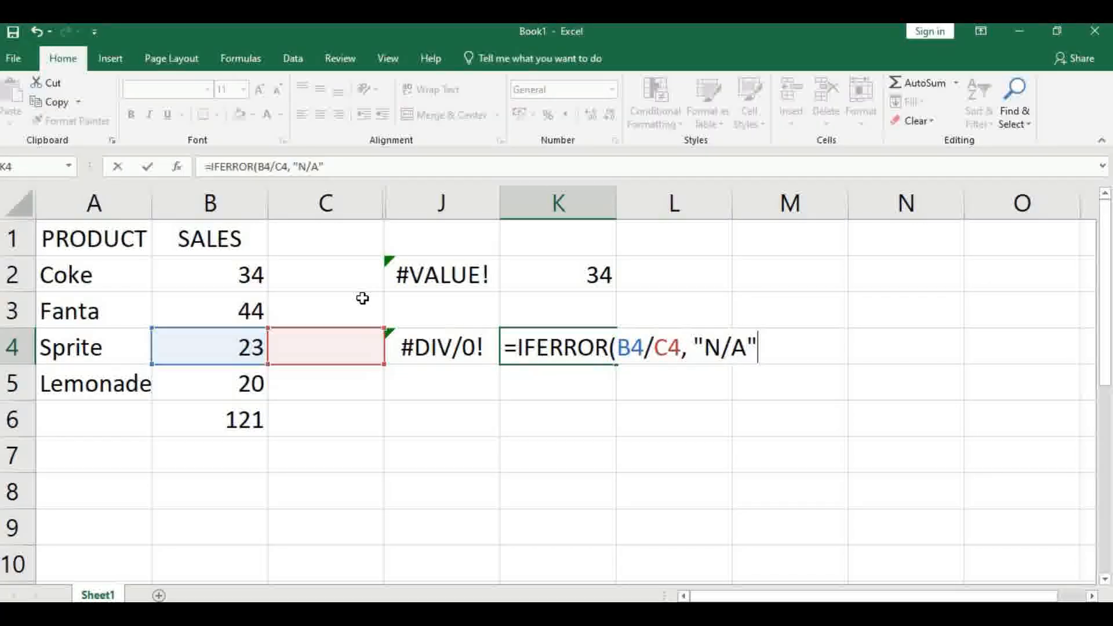
pyautogui.press('Return')
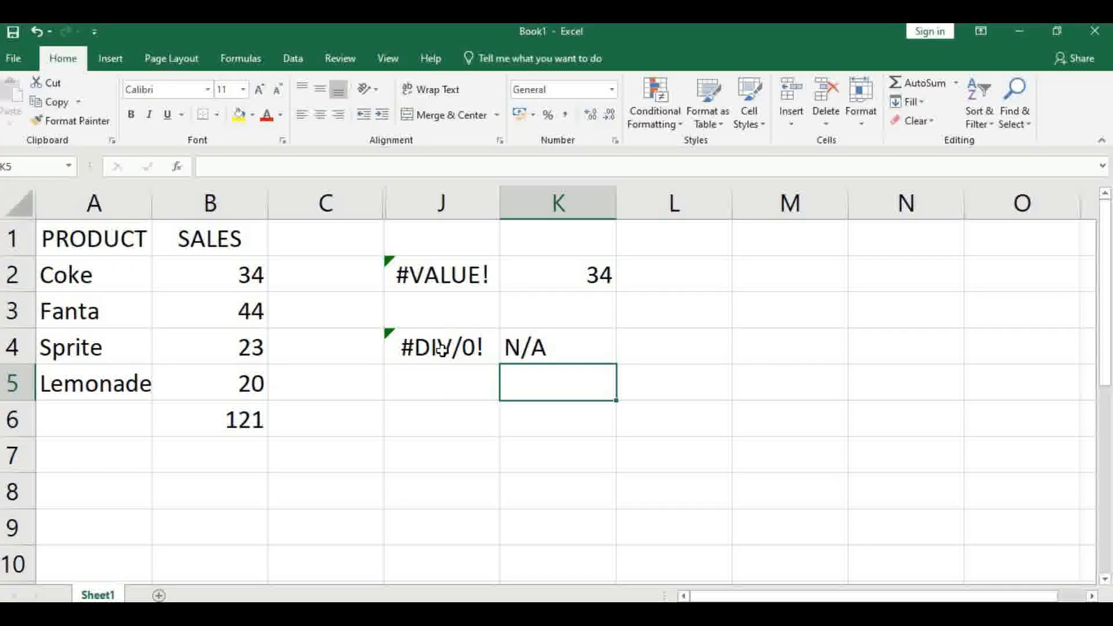
# Enter 2 in cell C4 to test both Sprite division formulas with a valid divisor, and clear the cell again
pyautogui.click(324, 351)
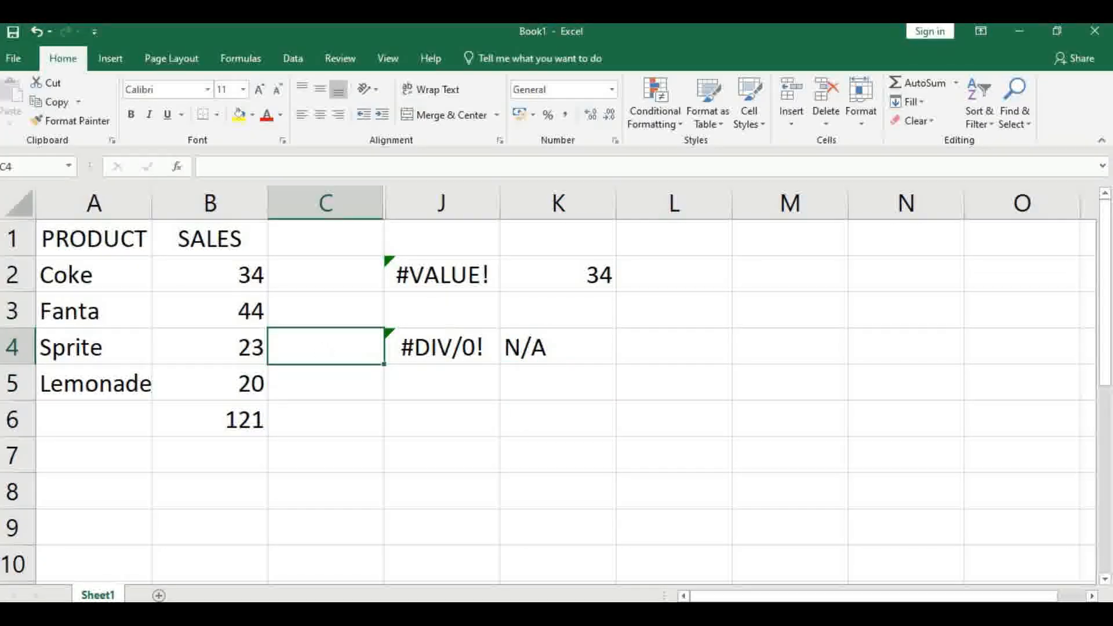
pyautogui.write('2')
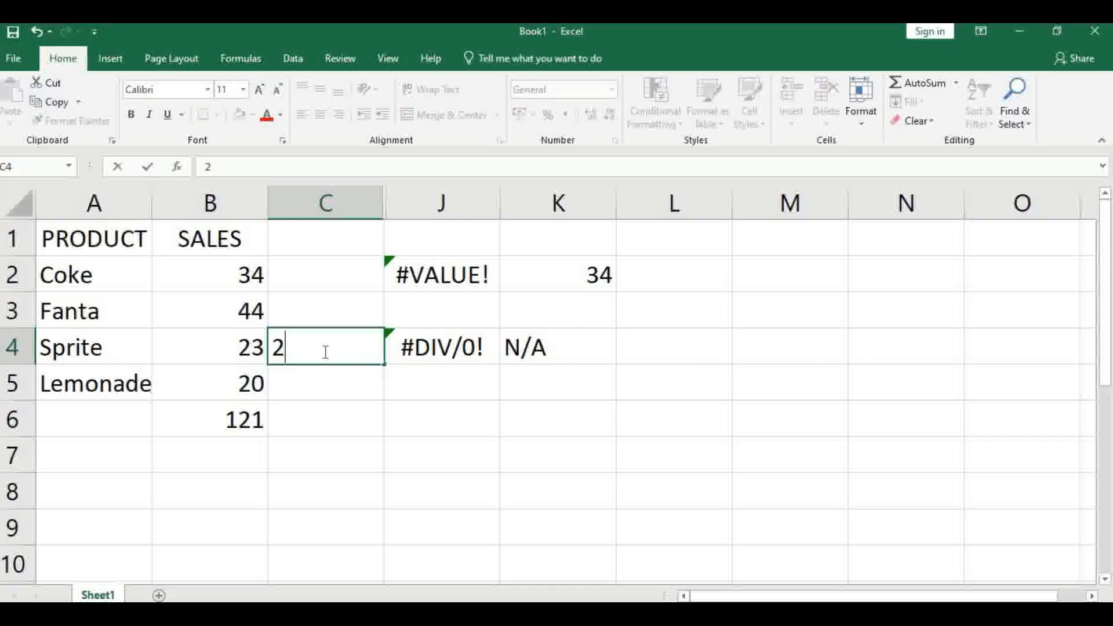
pyautogui.press('Return')
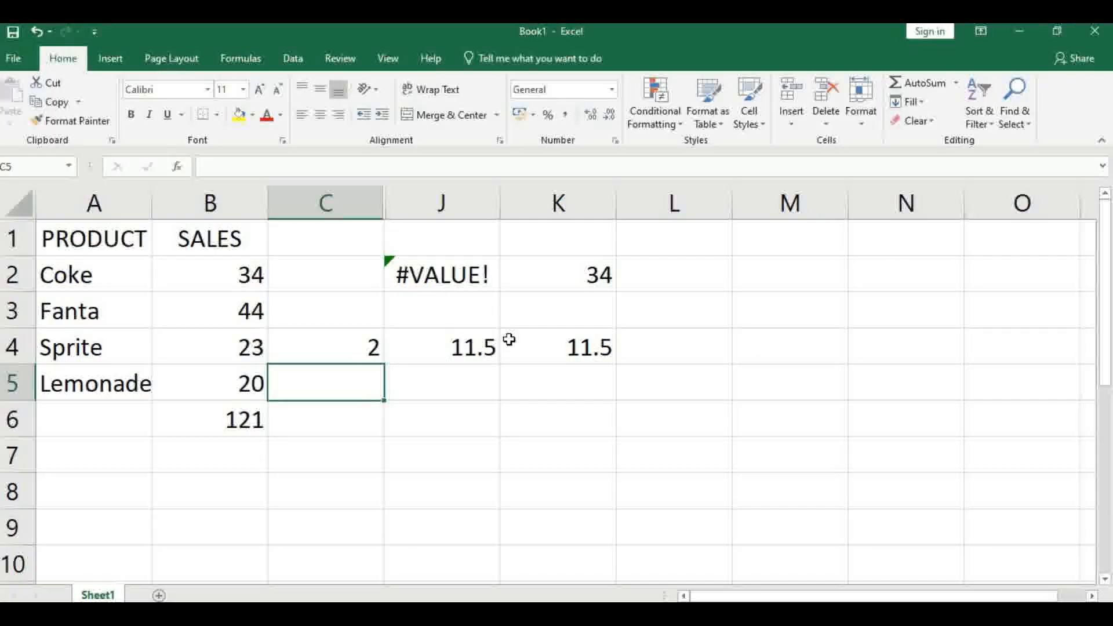
pyautogui.click(373, 350)
pyautogui.press('Delete')
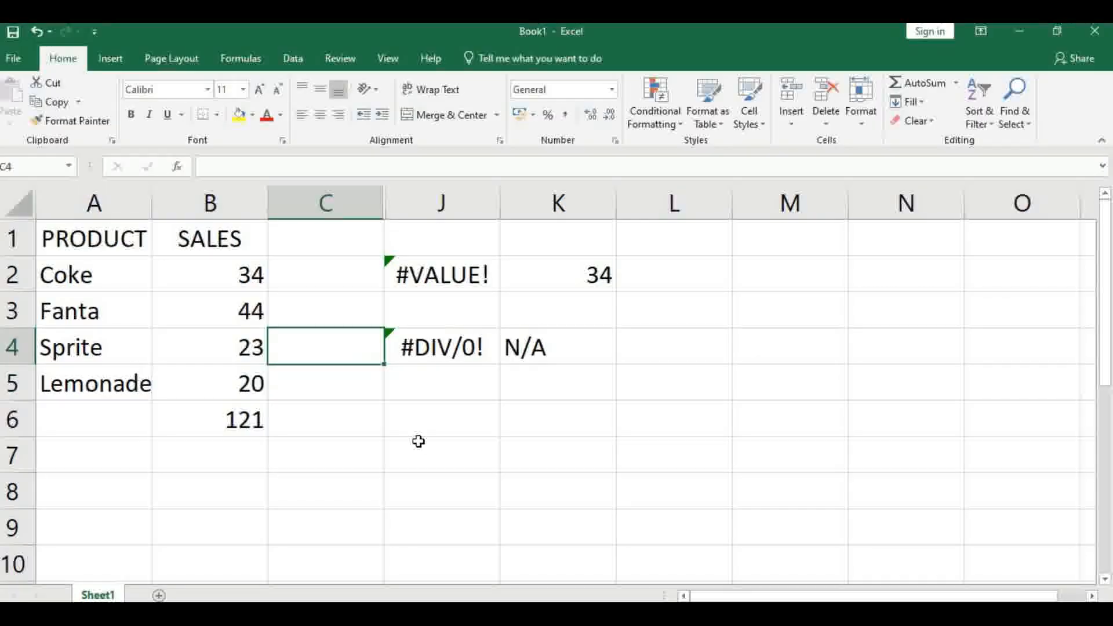
# Reference the sales total in cell J7 with the formula =B6
pyautogui.click(417, 442)
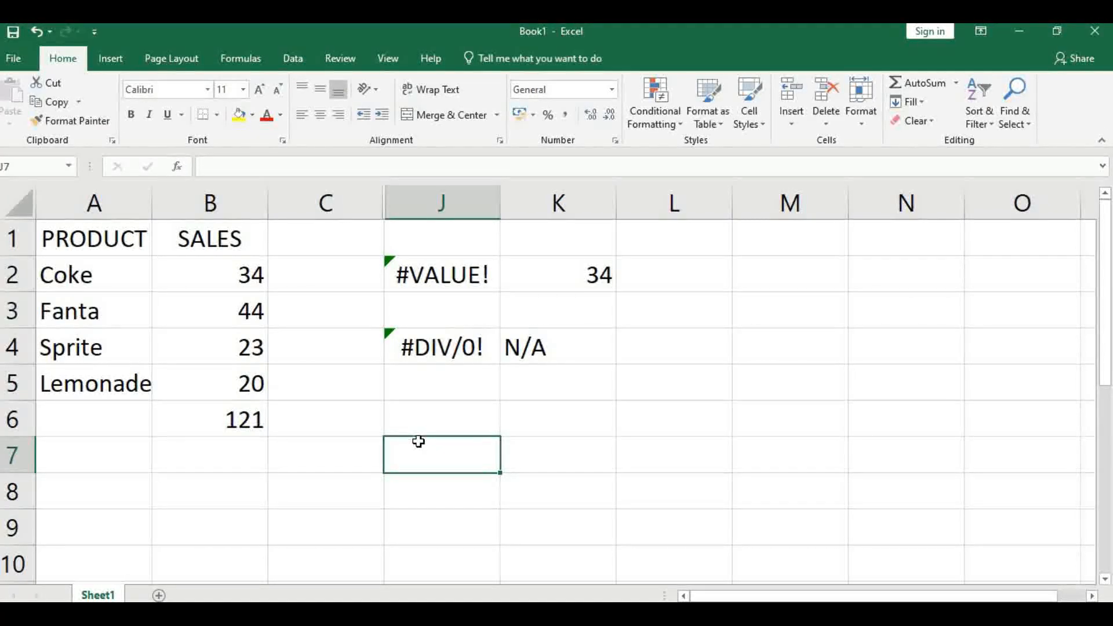
pyautogui.write('=')
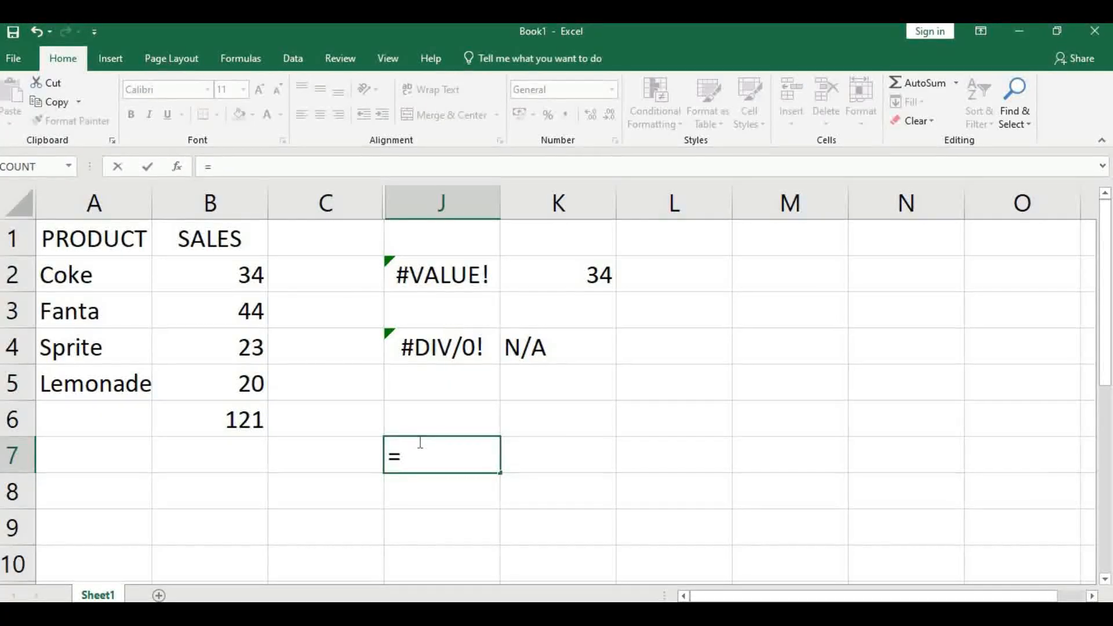
pyautogui.click(242, 421)
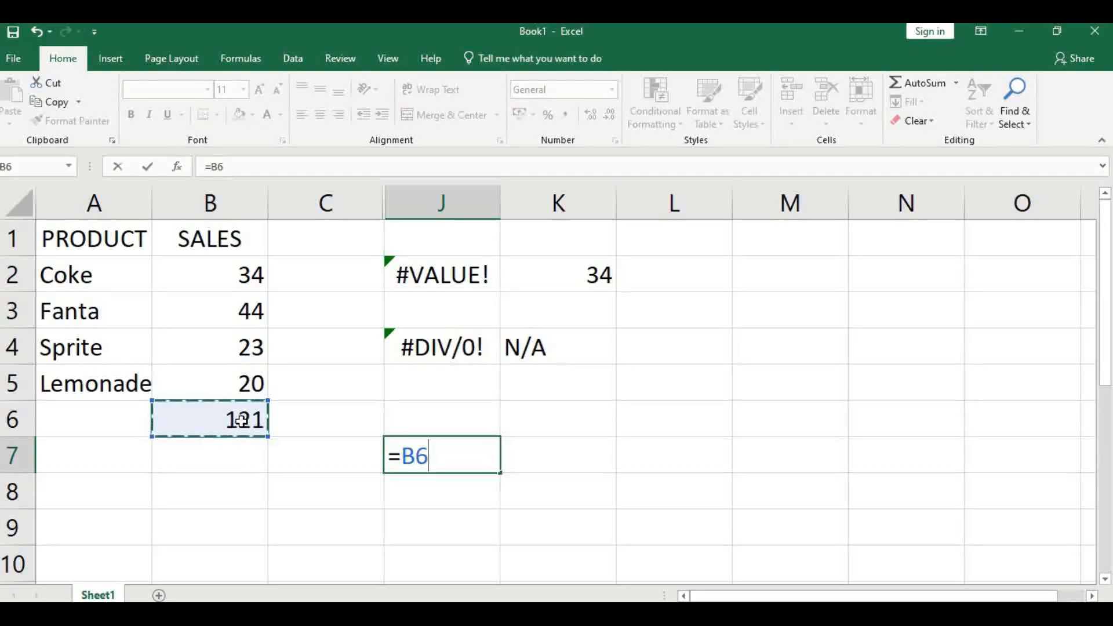
pyautogui.press('Return')
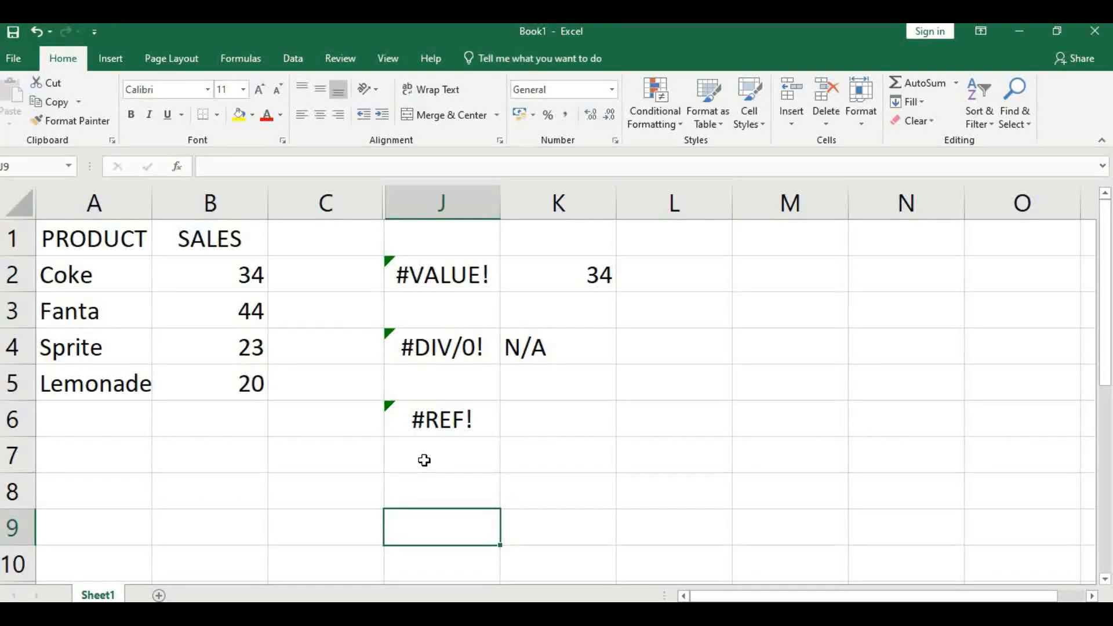
# Undo the deletion of row 6, which holds the sales total
pyautogui.click(35, 30)
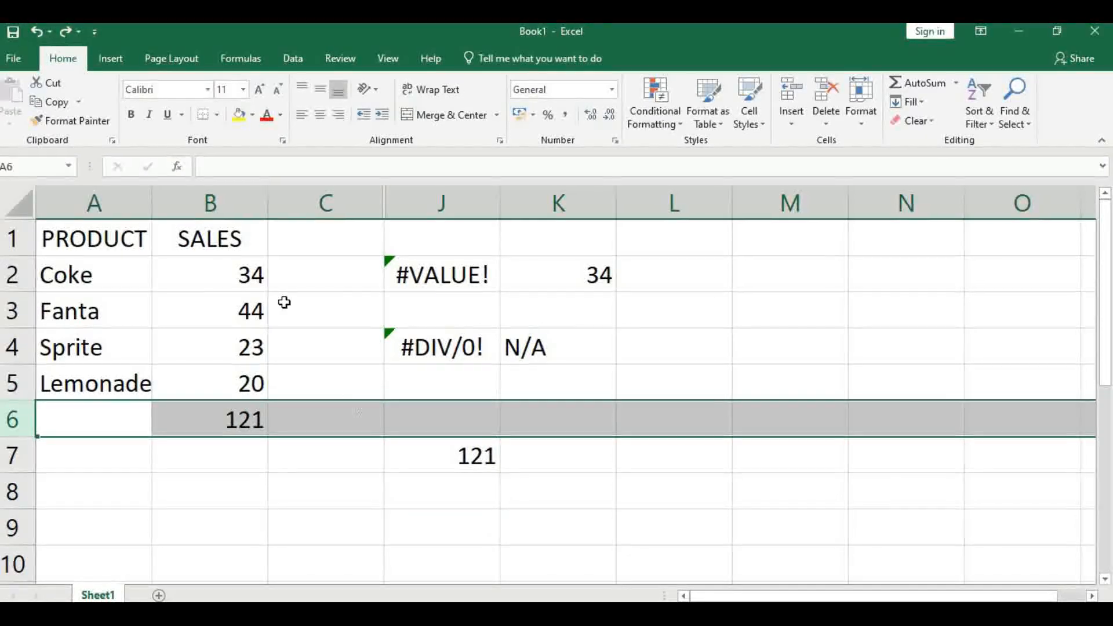